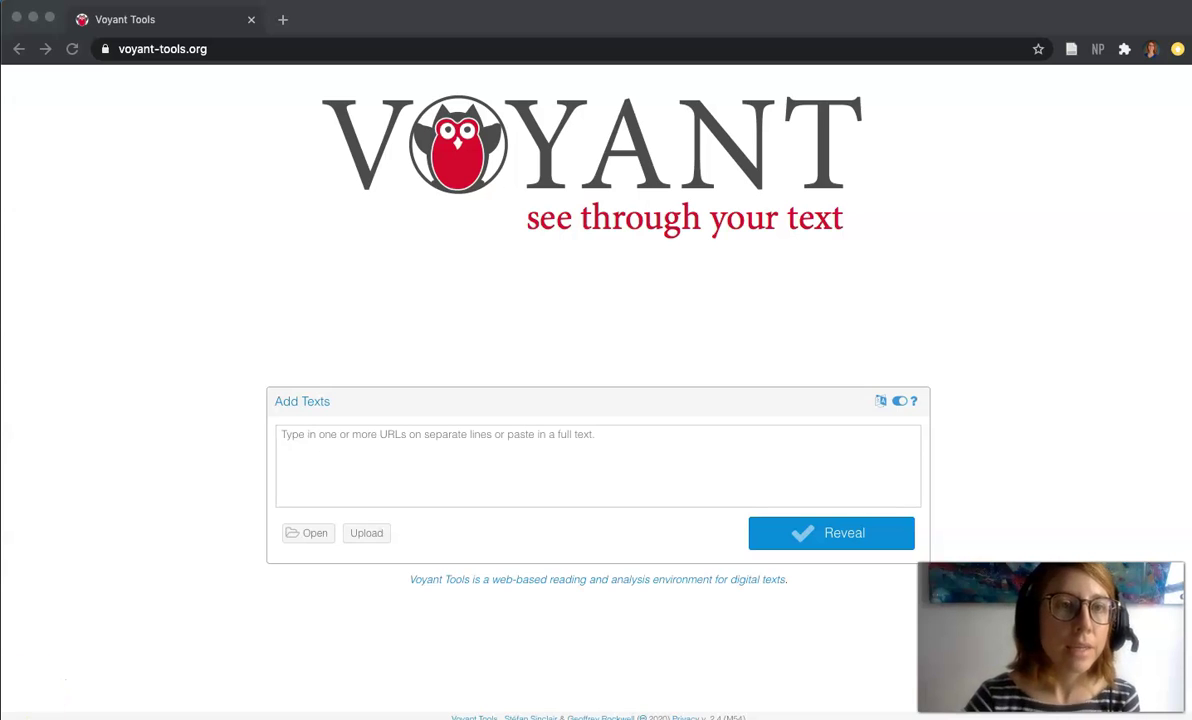
# Step: On the Voyant Tools start page, bring up the file picker for uploading documents
pyautogui.click(174, 56)
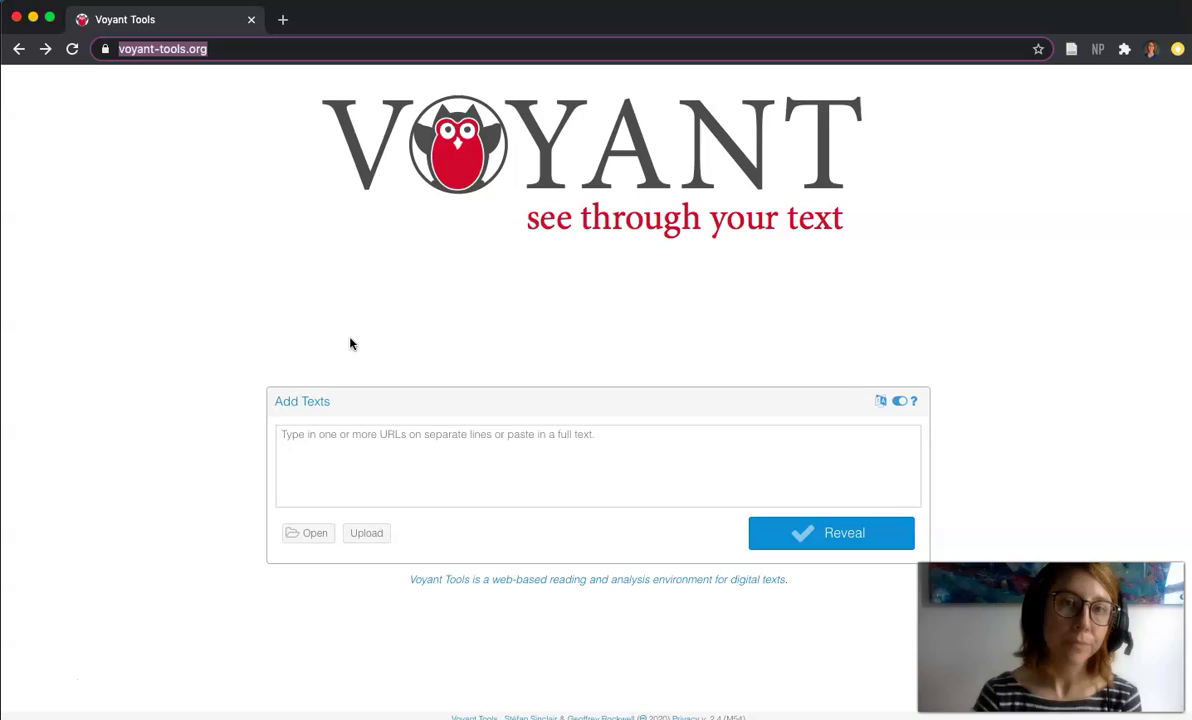
pyautogui.click(347, 308)
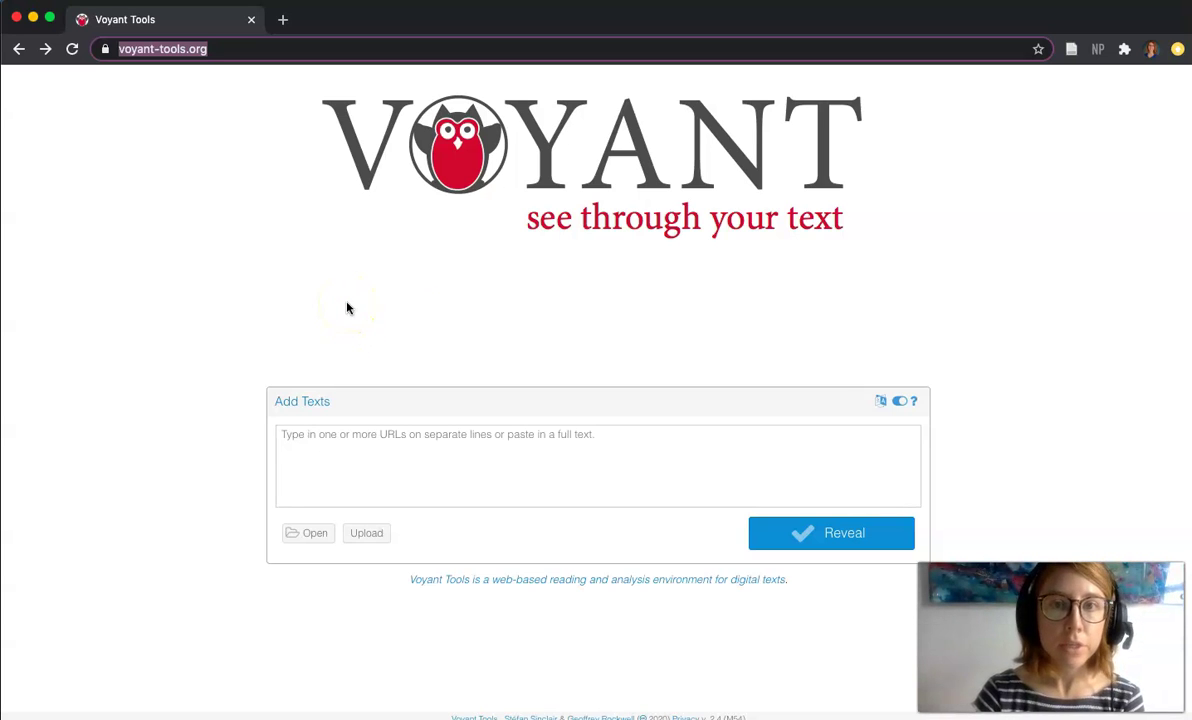
pyautogui.click(466, 455)
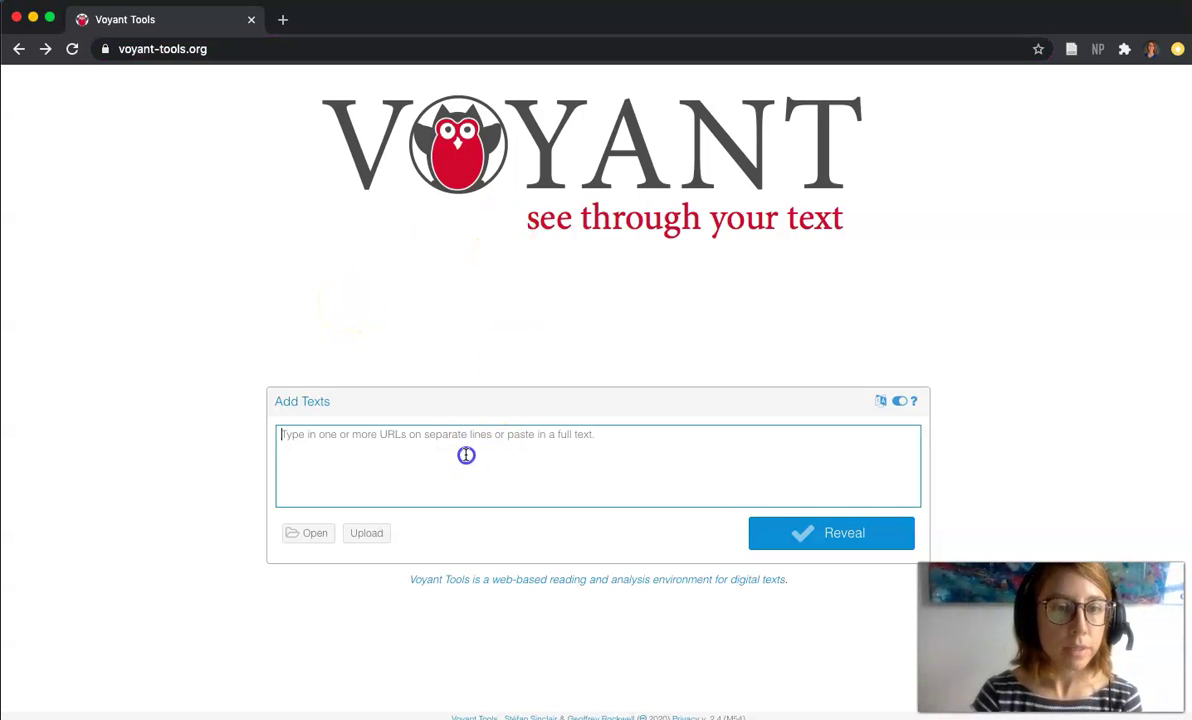
pyautogui.click(367, 536)
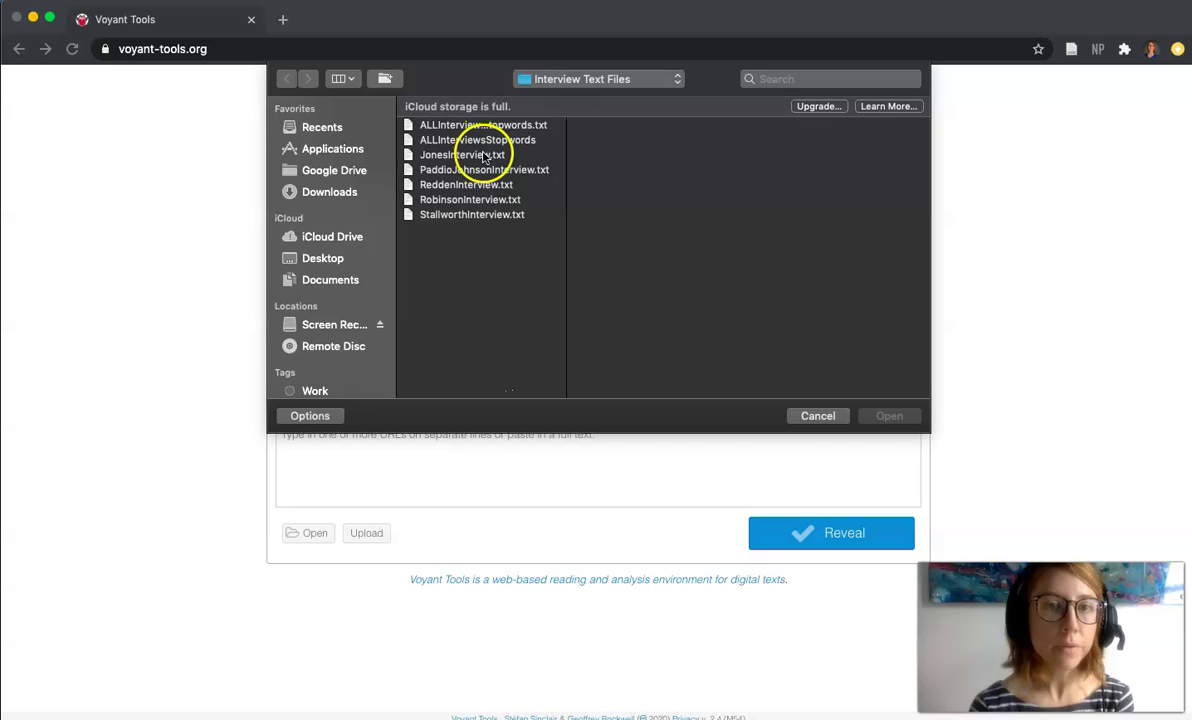
# Step: Select JonesInterview.txt through ReddenInterview.txt, all three interview transcripts
pyautogui.click(468, 168)
pyautogui.click(463, 157)
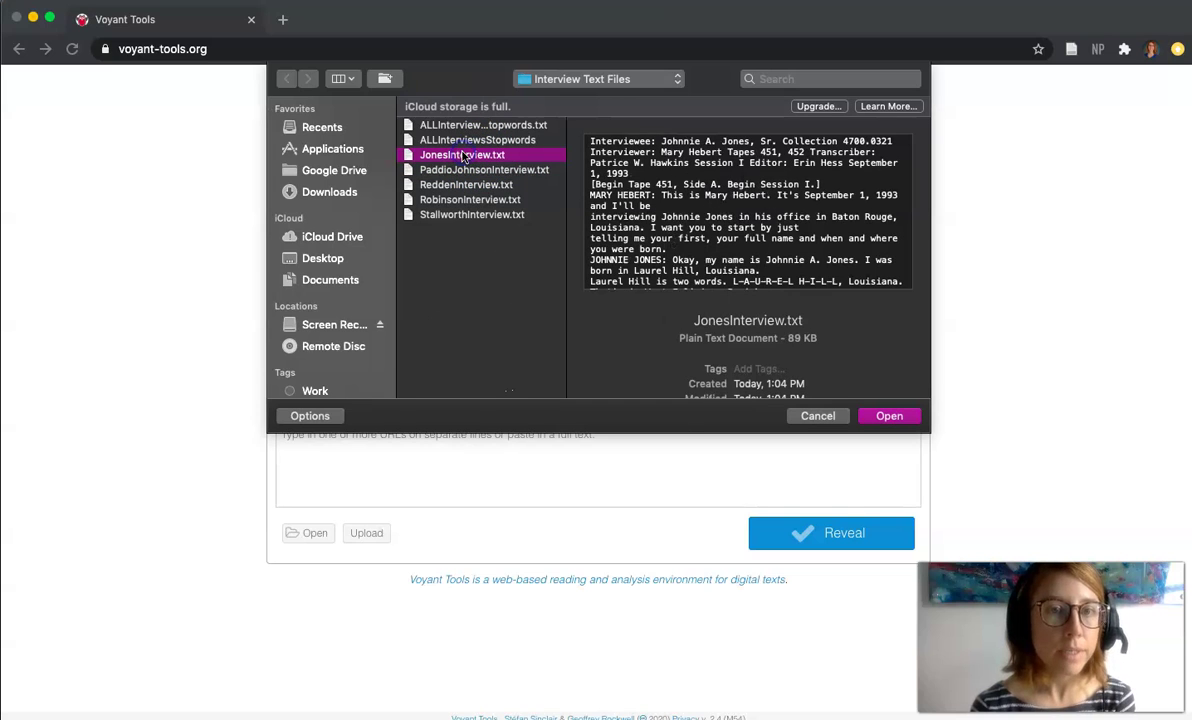
pyautogui.click(463, 157)
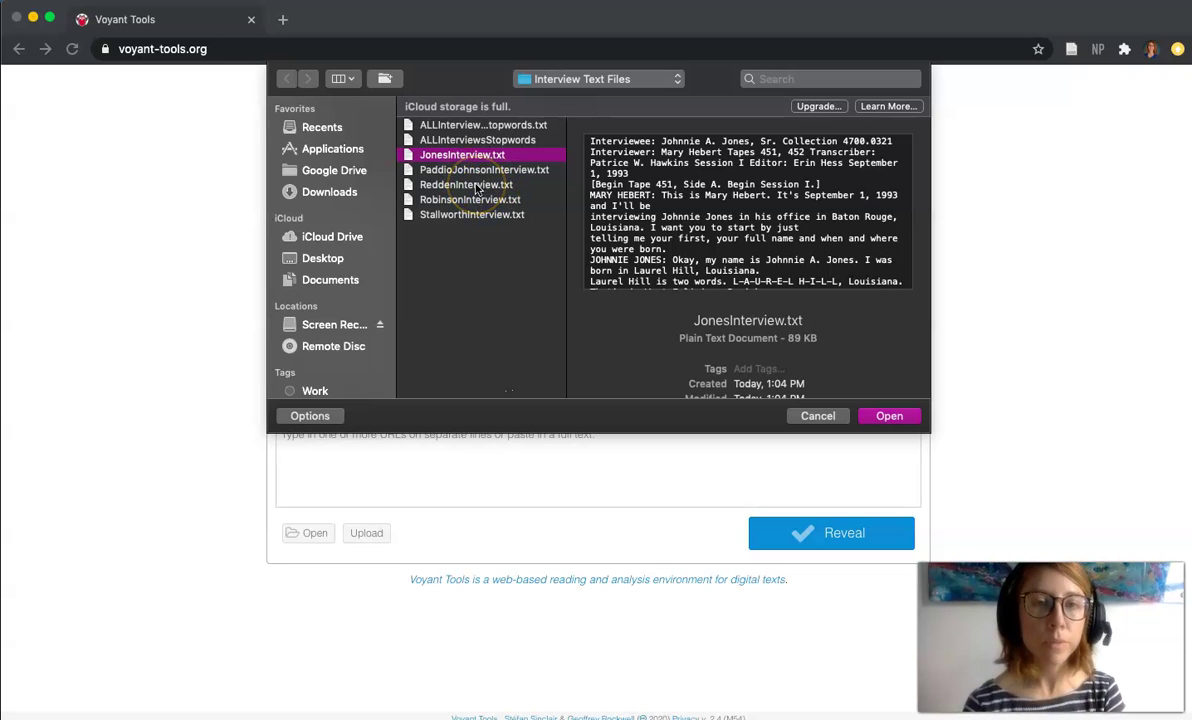
pyautogui.keyDown('shift'); pyautogui.click(478, 187); pyautogui.keyUp('shift')
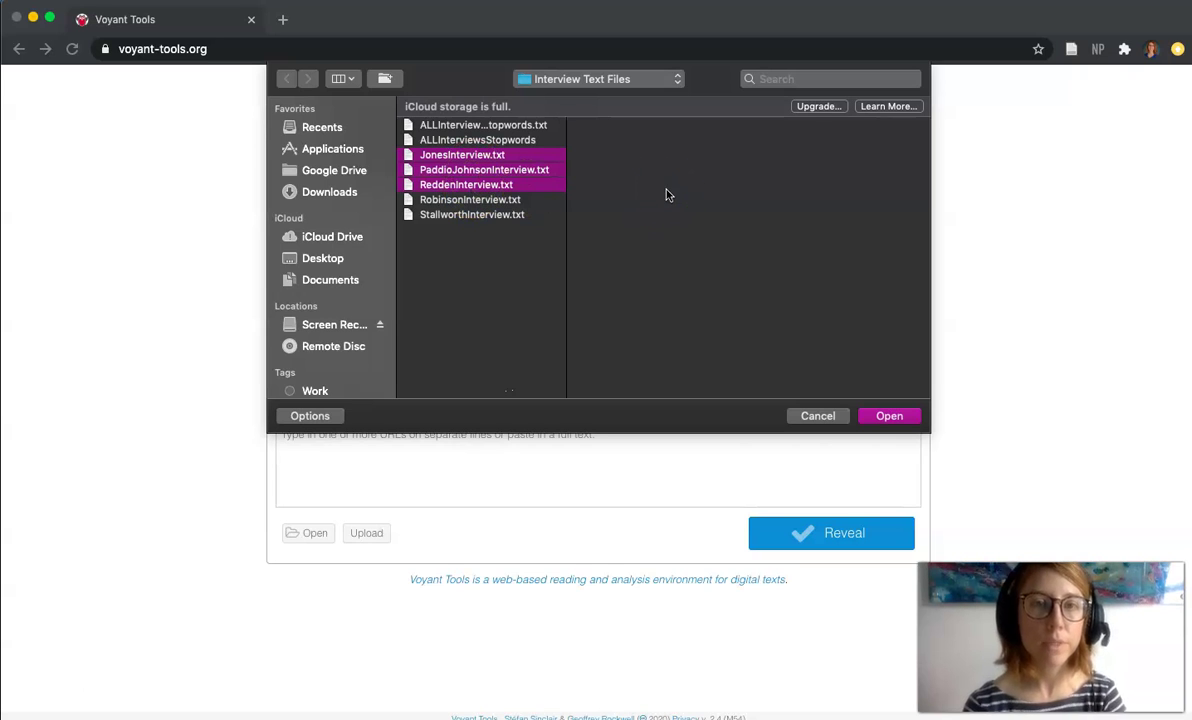
# Step: Upload the three interview files, building a corpus of 32,161 words and 2,861 unique forms
pyautogui.click(893, 417)
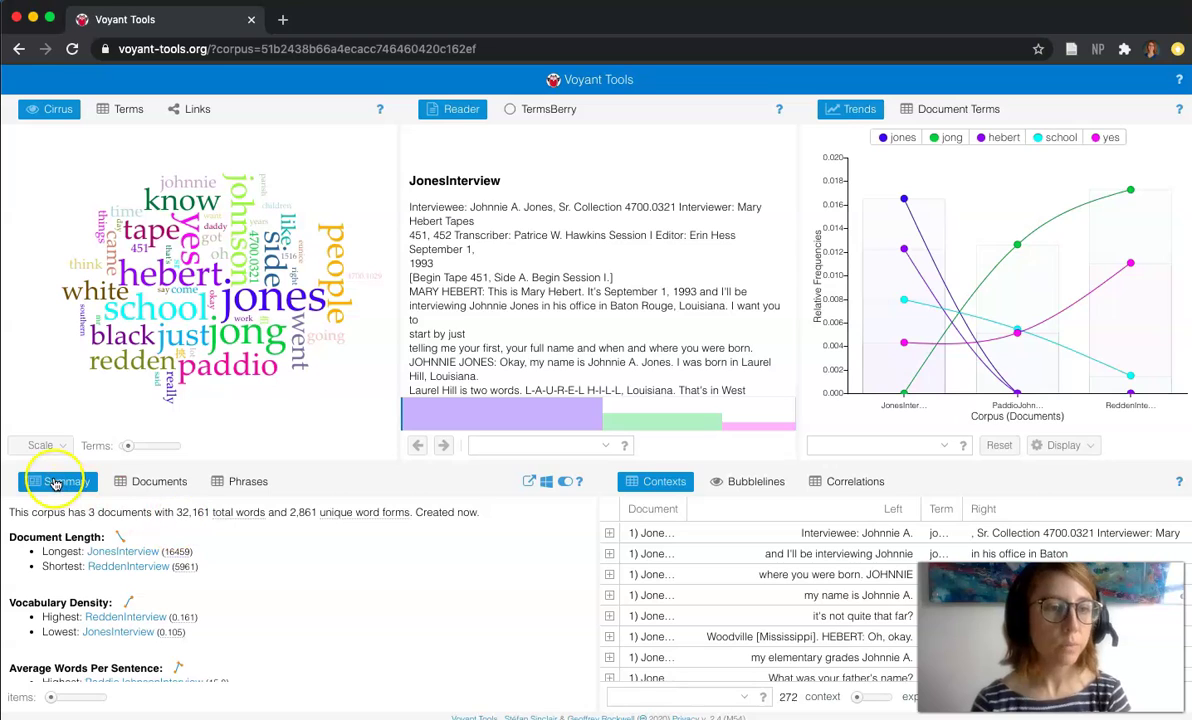
pyautogui.moveTo(530, 485)
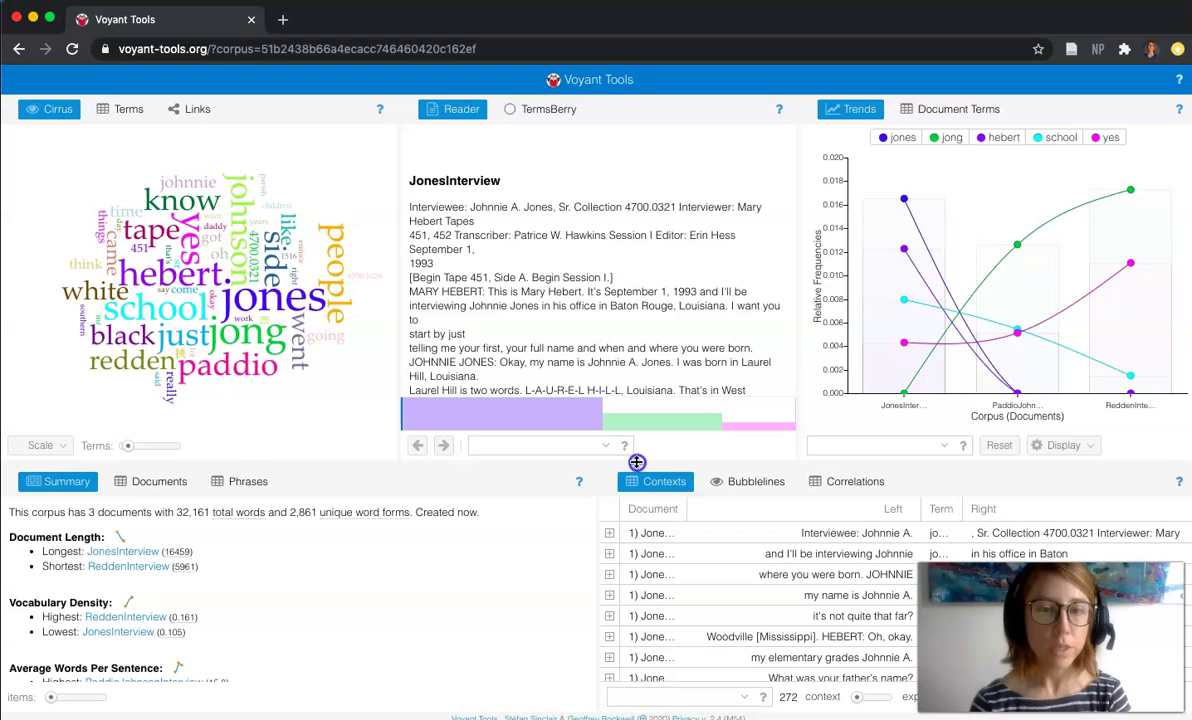
# Step: Enlarge the Summary panel to reveal the frequent words and each interview's distinctive words
pyautogui.moveTo(636, 462); pyautogui.dragTo(621, 166)
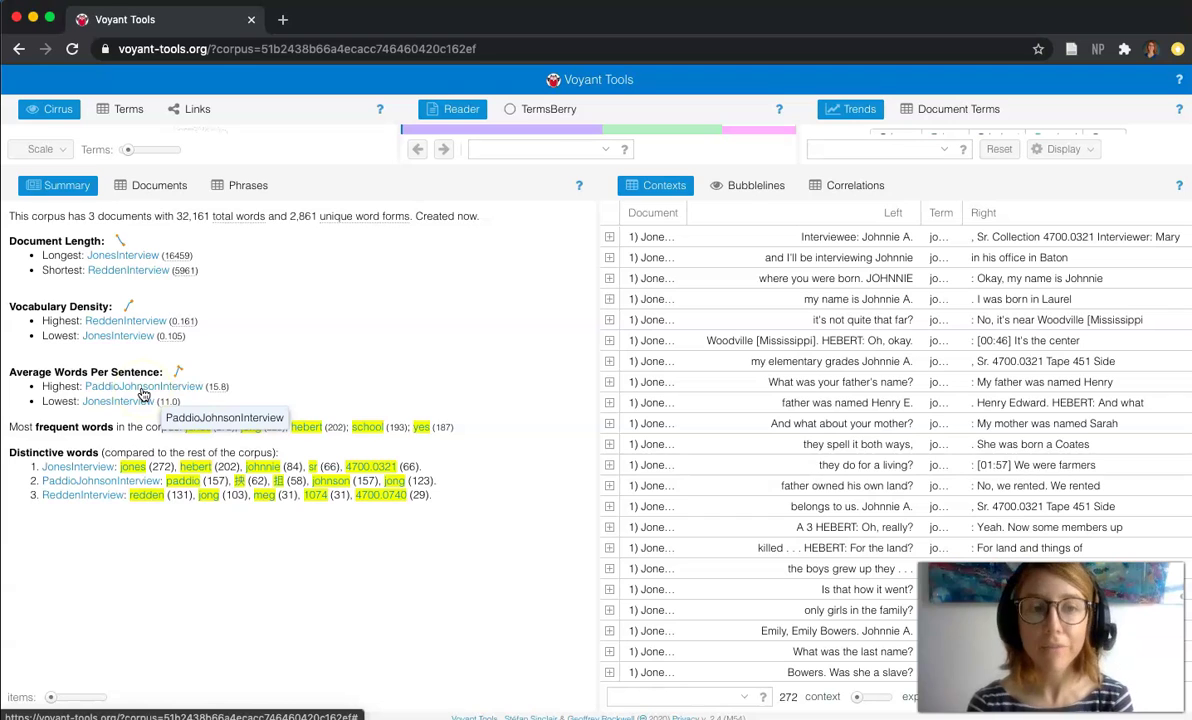
pyautogui.click(213, 388)
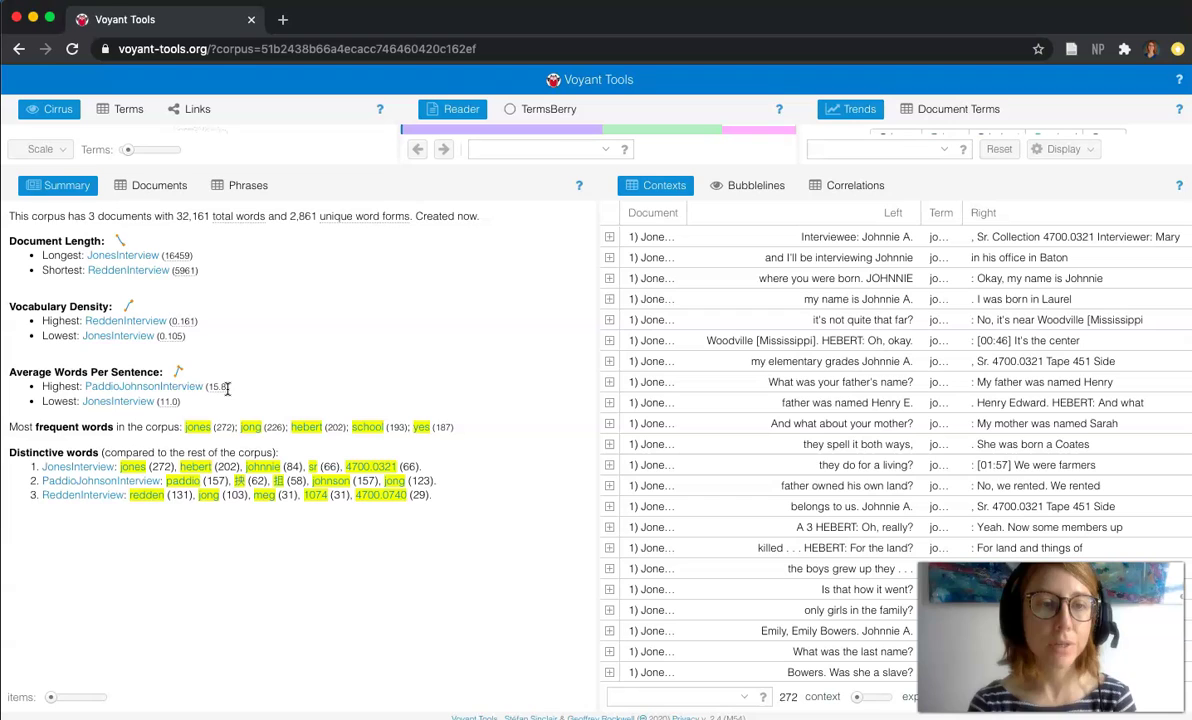
pyautogui.click(99, 400)
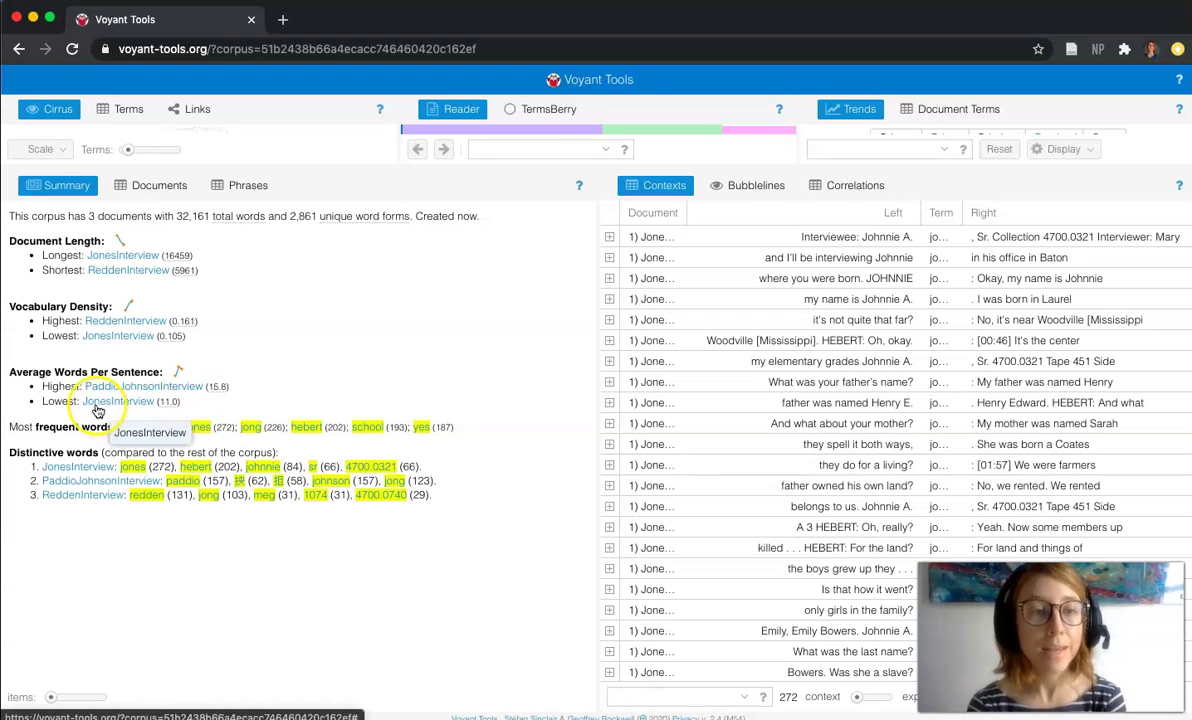
pyautogui.click(196, 410)
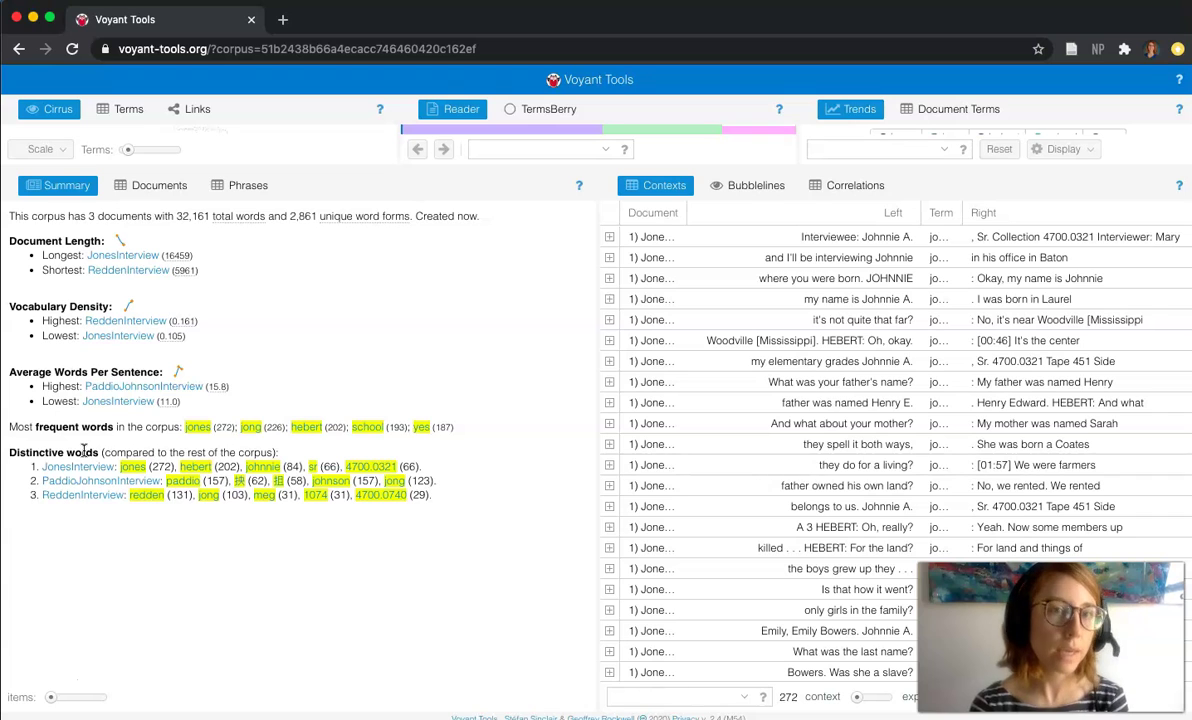
pyautogui.click(346, 481)
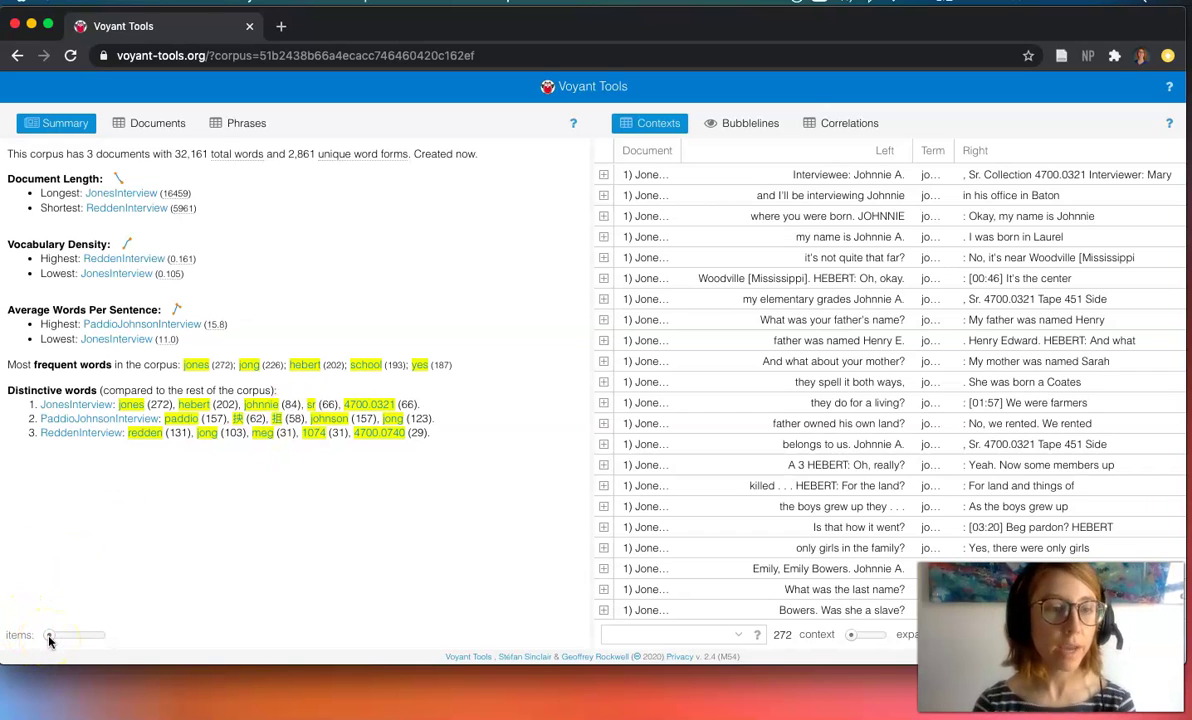
pyautogui.moveTo(49, 640); pyautogui.dragTo(82, 640)
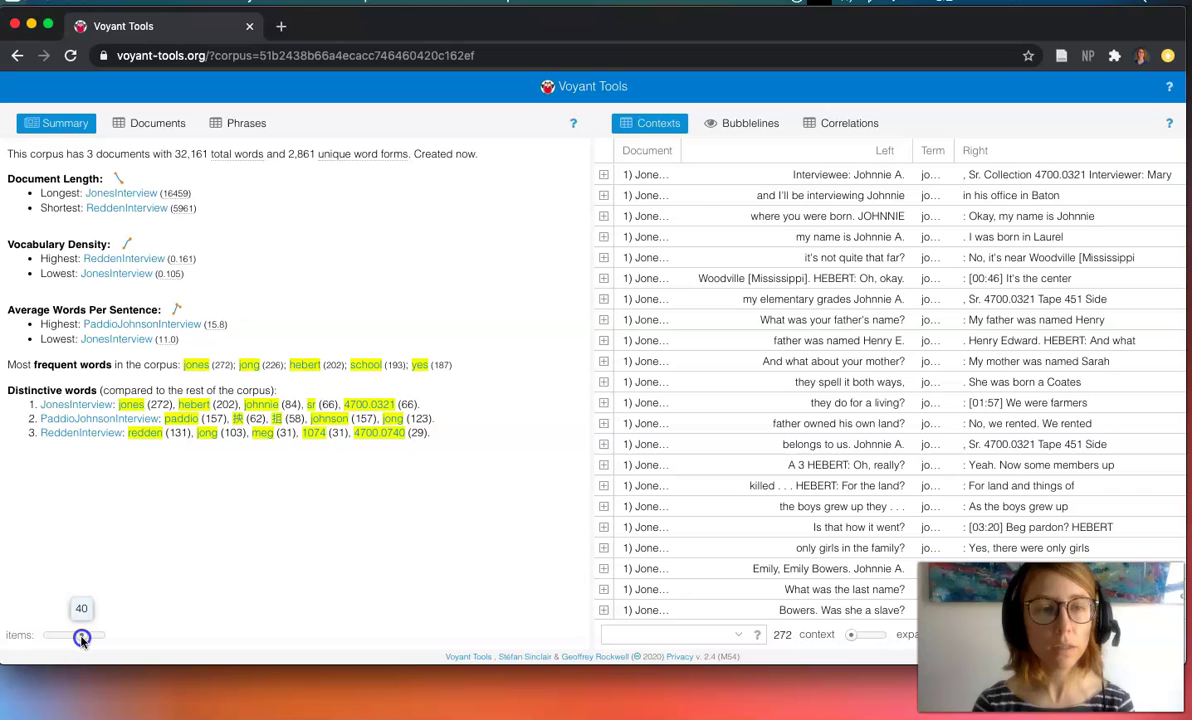
pyautogui.moveTo(82, 640); pyautogui.dragTo(82, 637)
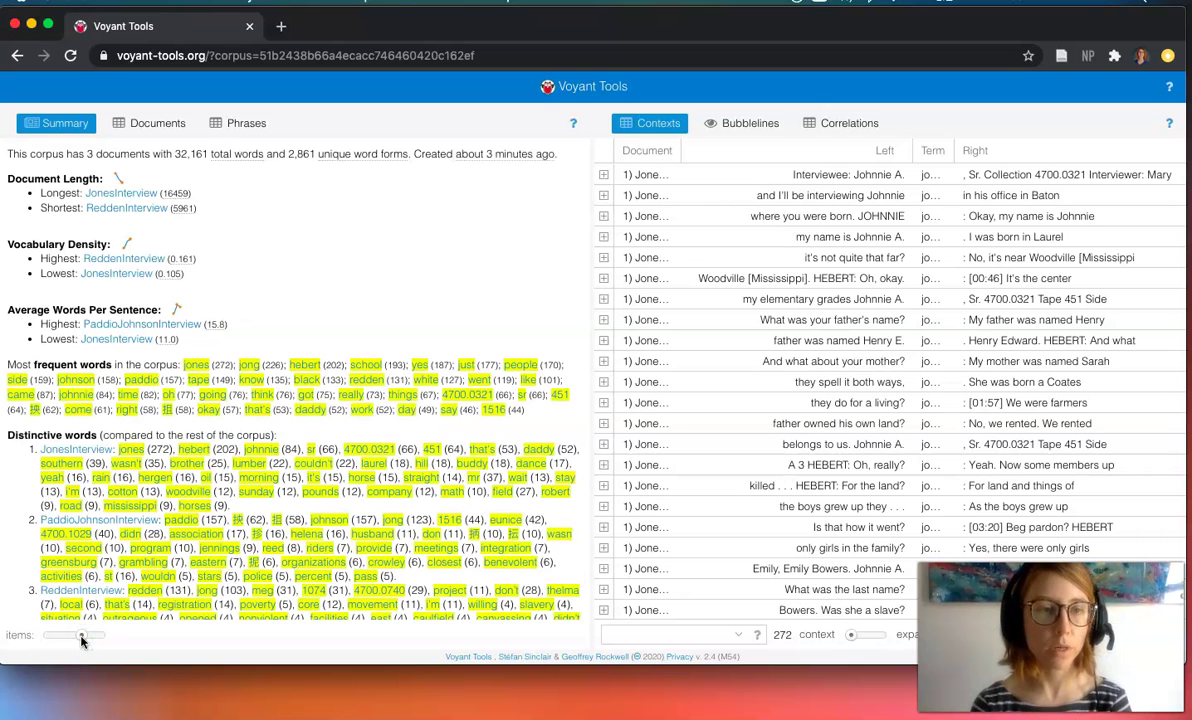
pyautogui.scroll(-1, 285, 437)
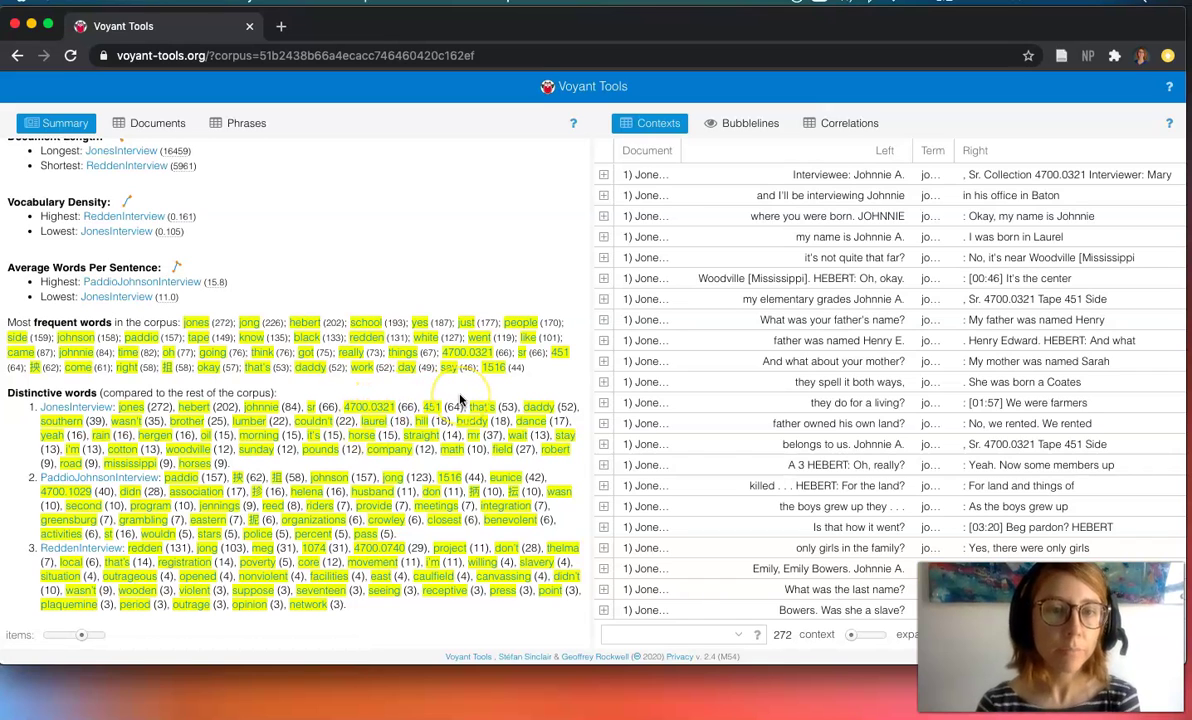
pyautogui.click(502, 402)
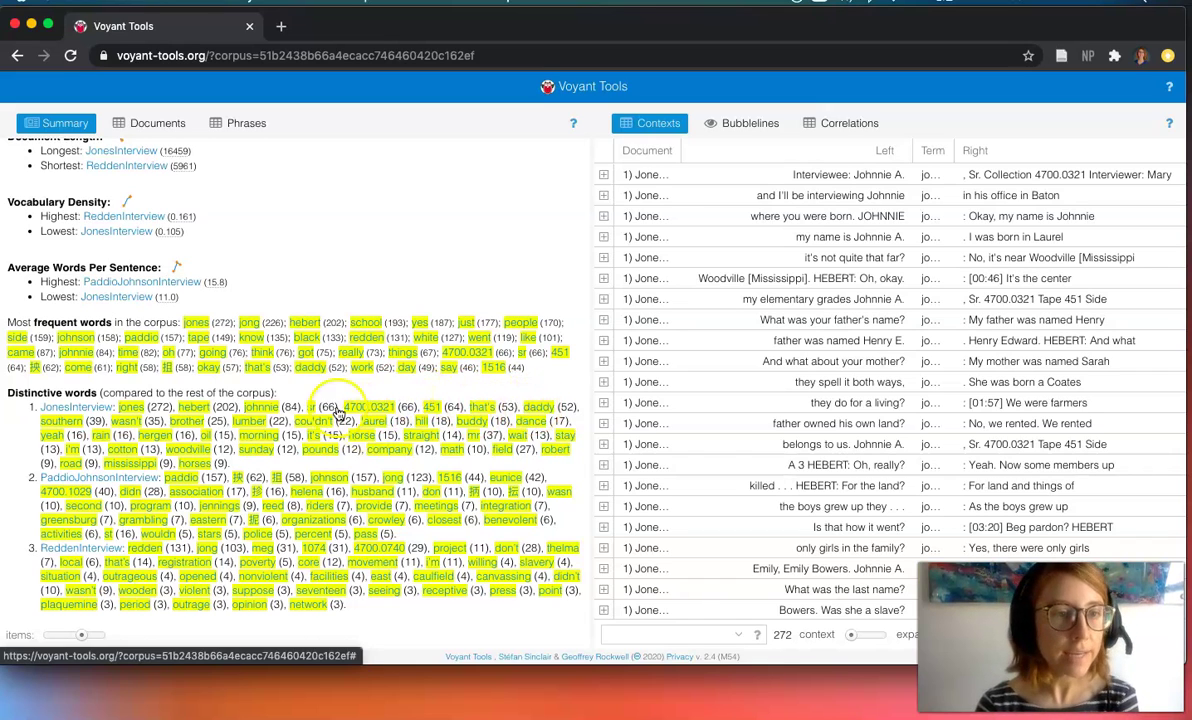
pyautogui.click(70, 428)
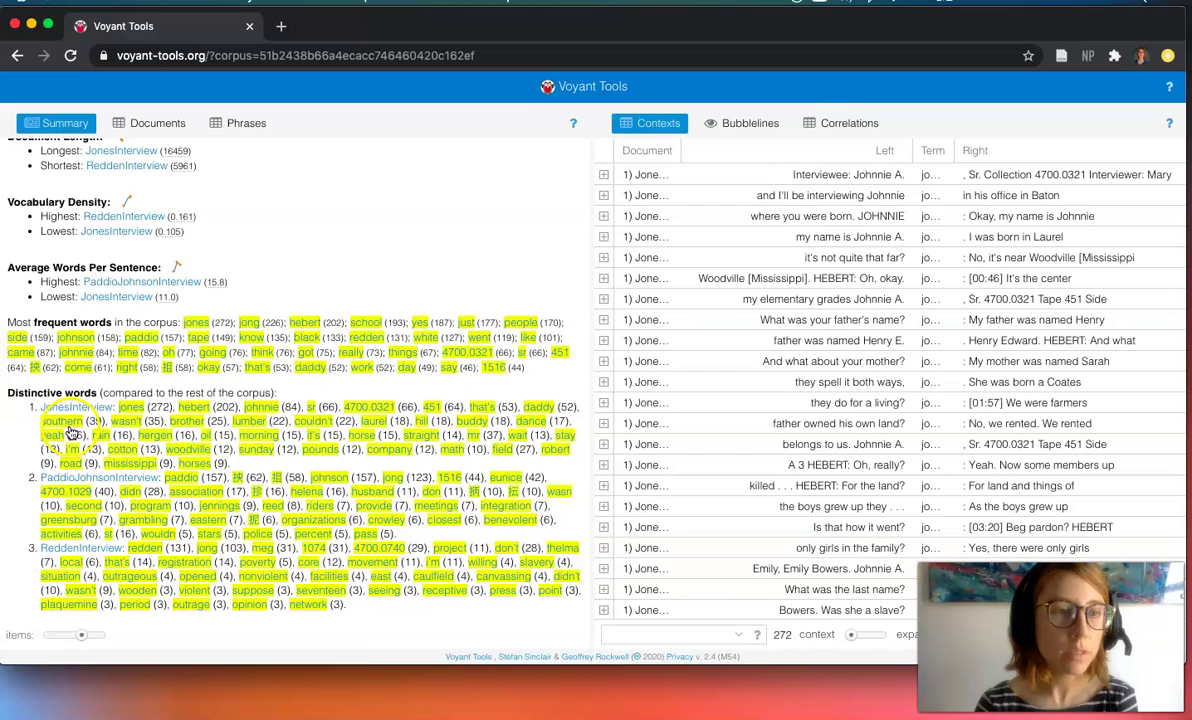
pyautogui.click(232, 420)
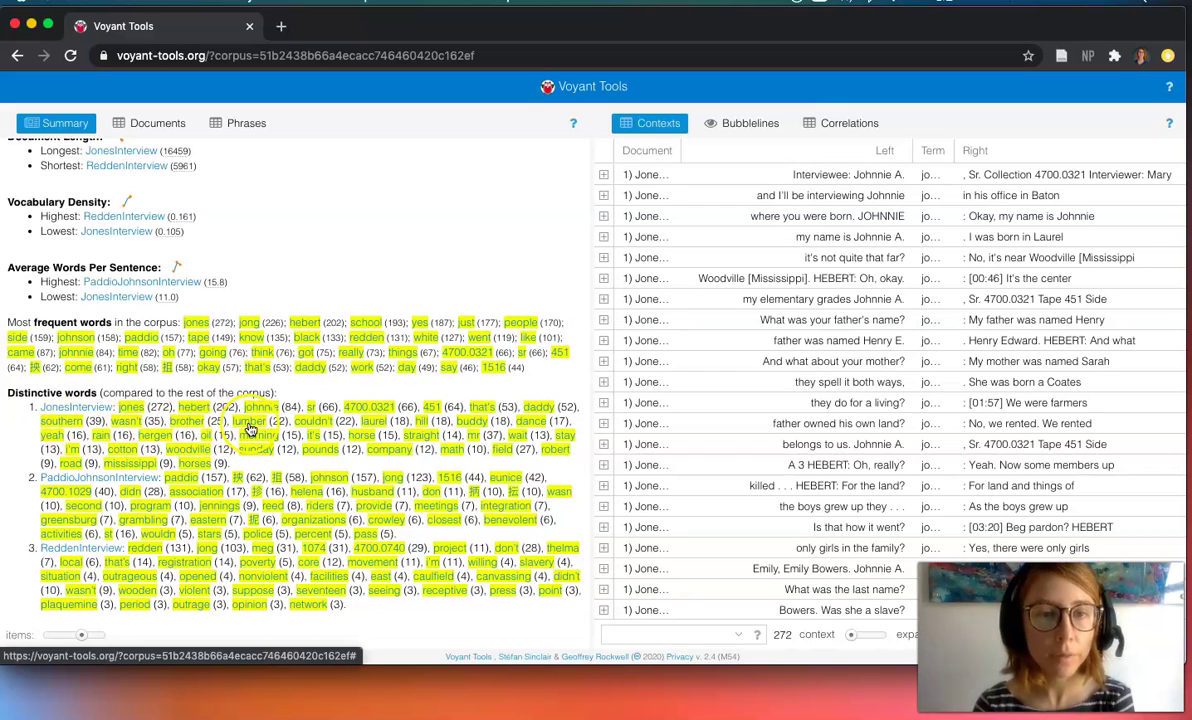
pyautogui.click(100, 425)
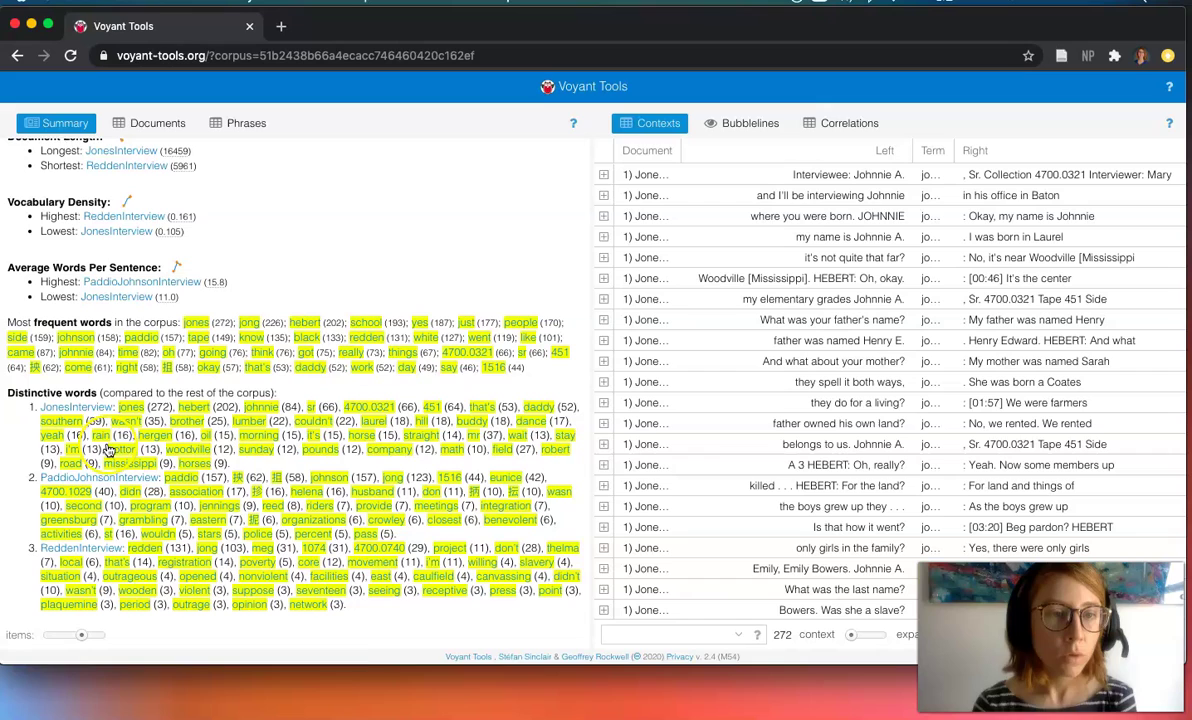
pyautogui.click(365, 441)
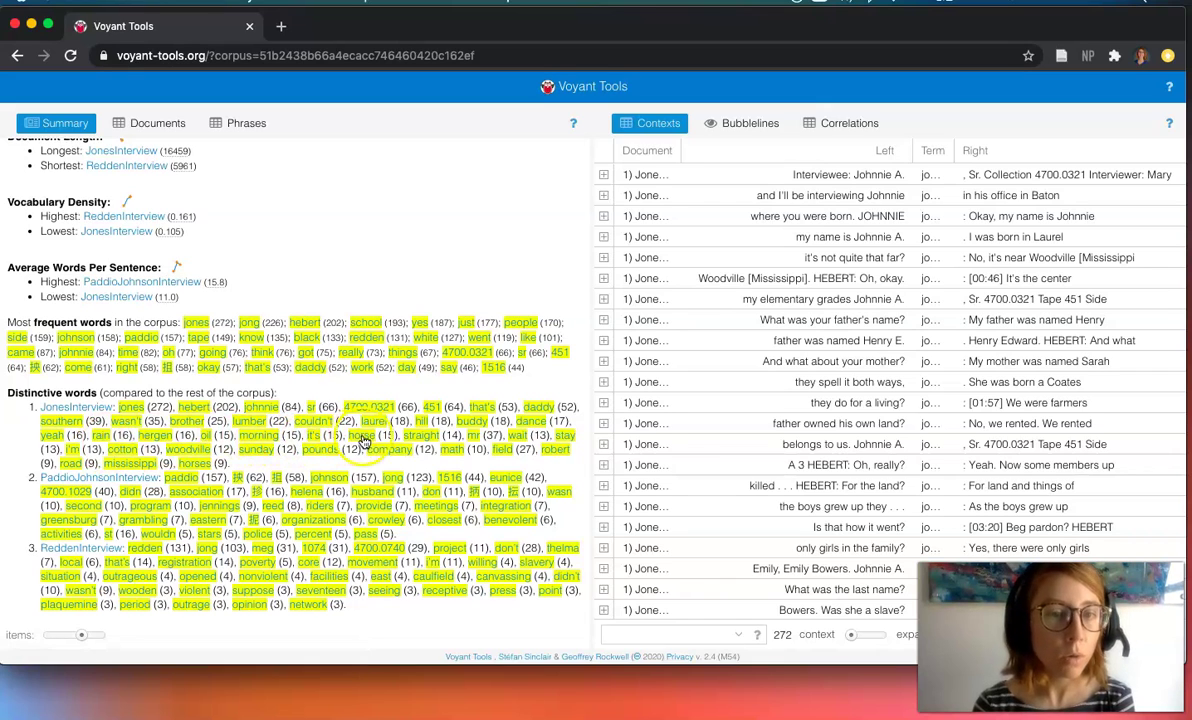
pyautogui.click(140, 421)
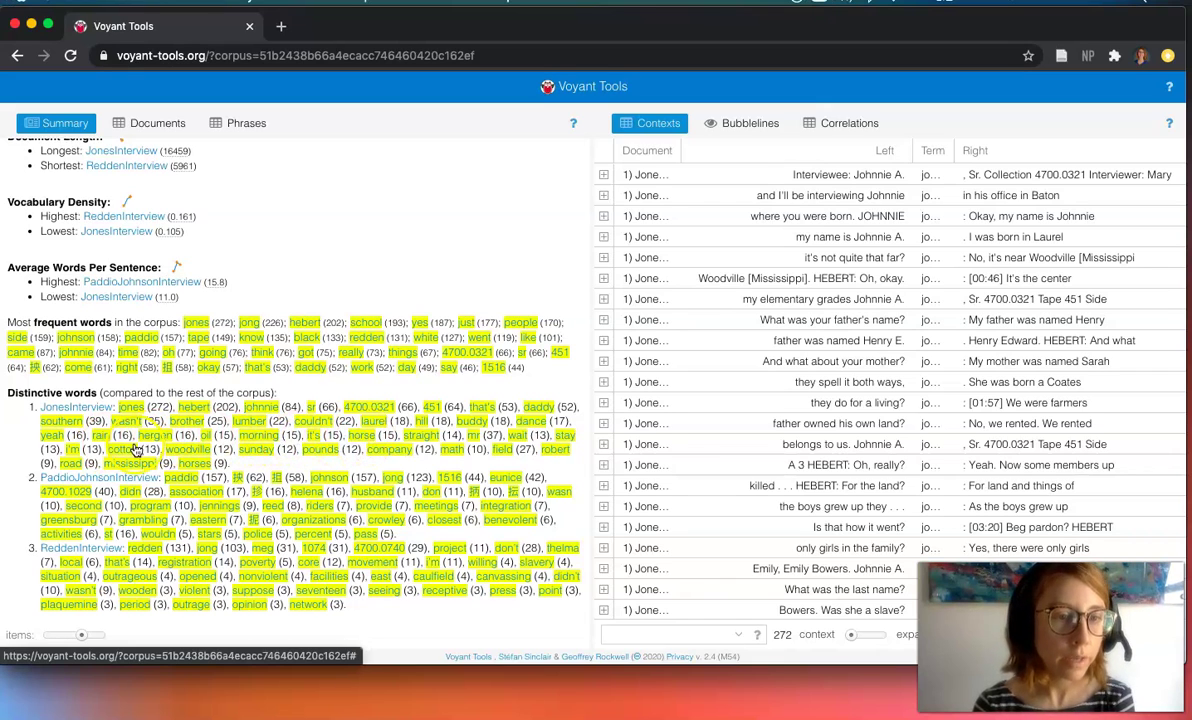
pyautogui.click(245, 462)
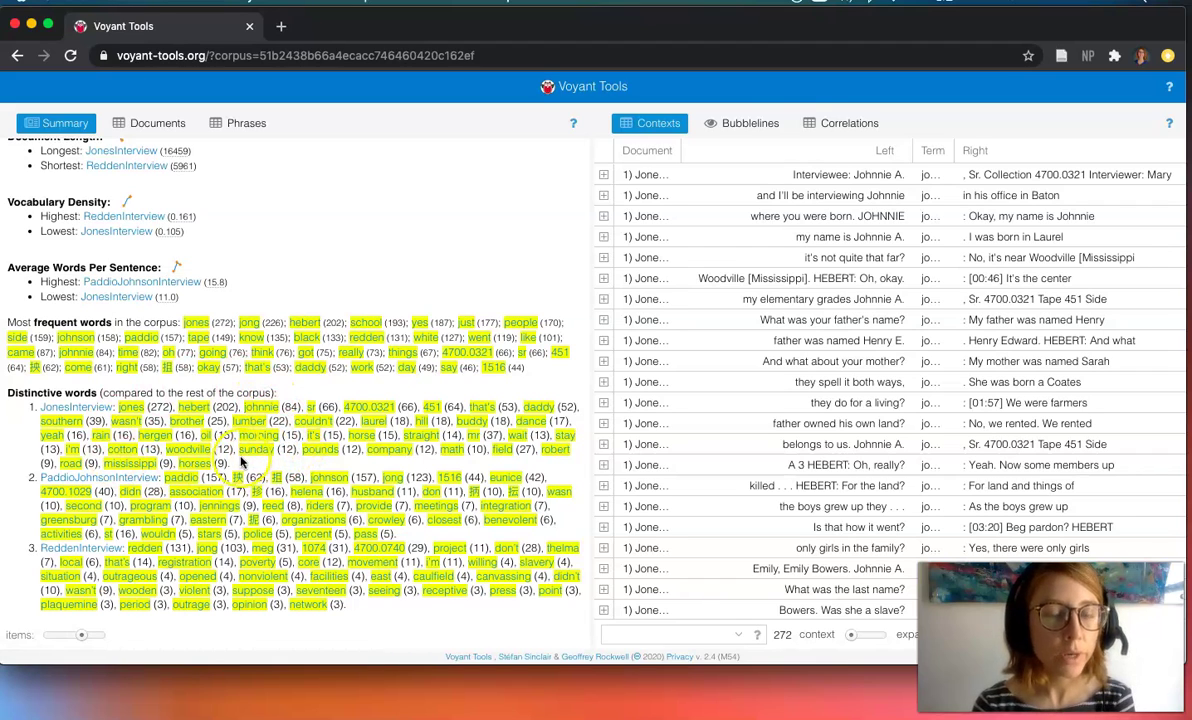
pyautogui.click(82, 409)
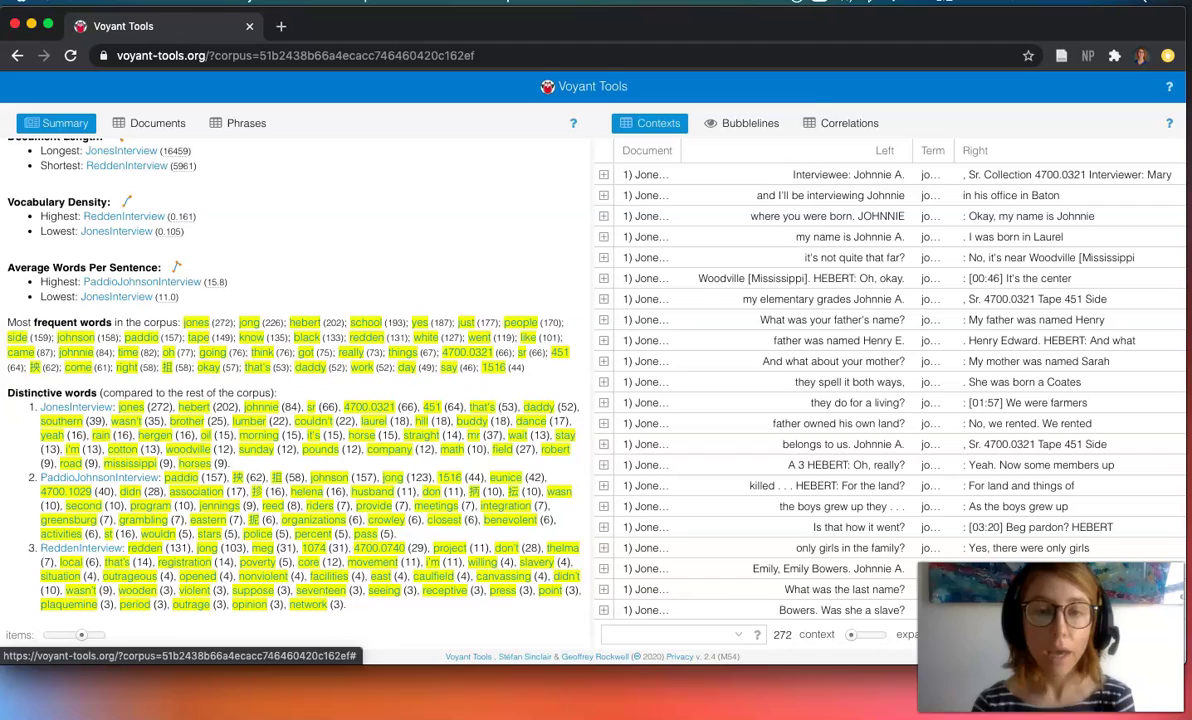
pyautogui.moveTo(155, 705)
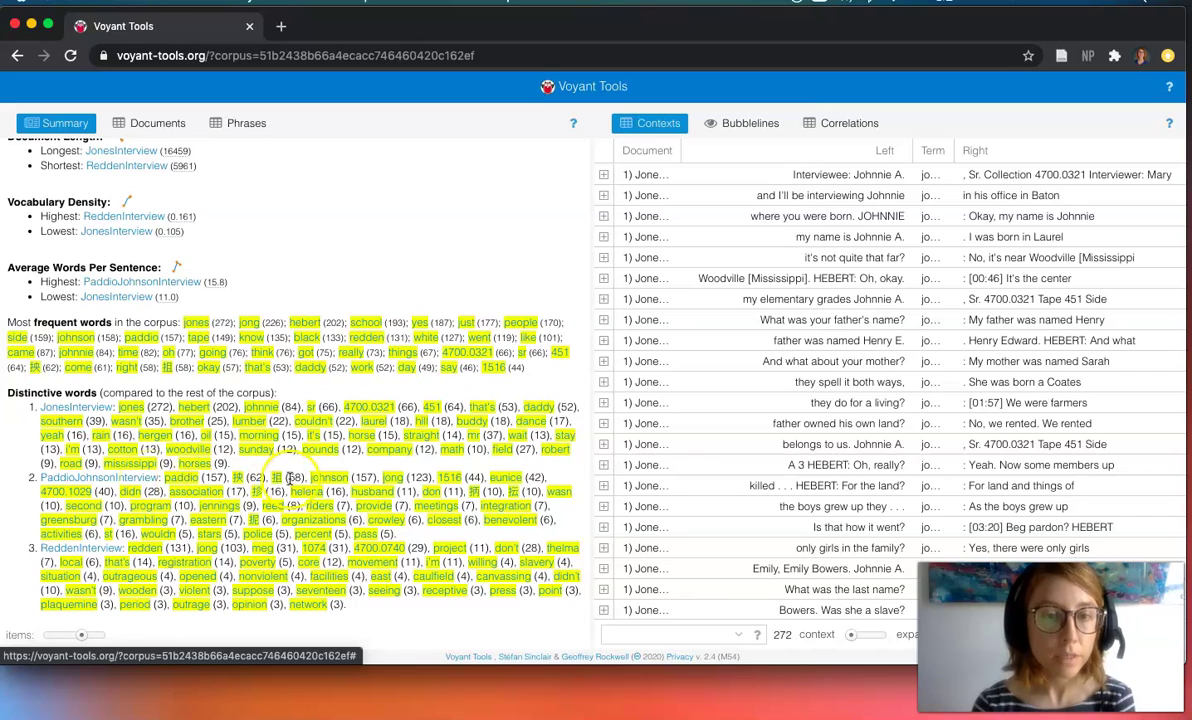
pyautogui.click(182, 497)
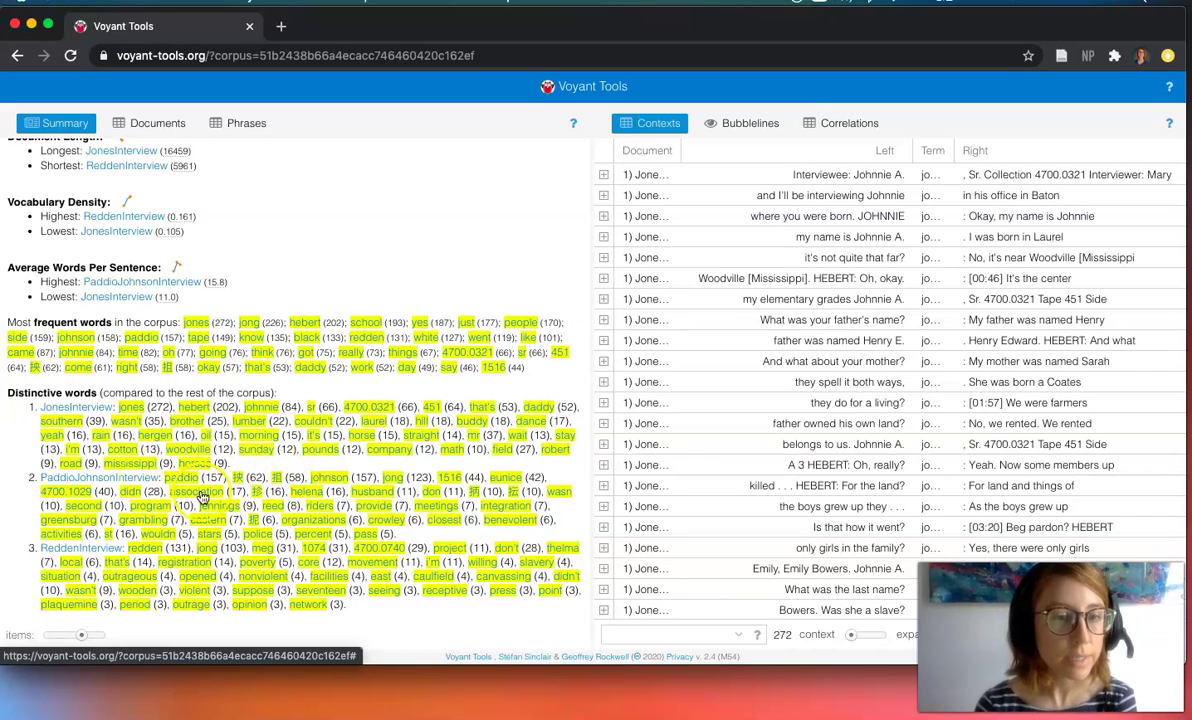
pyautogui.click(146, 508)
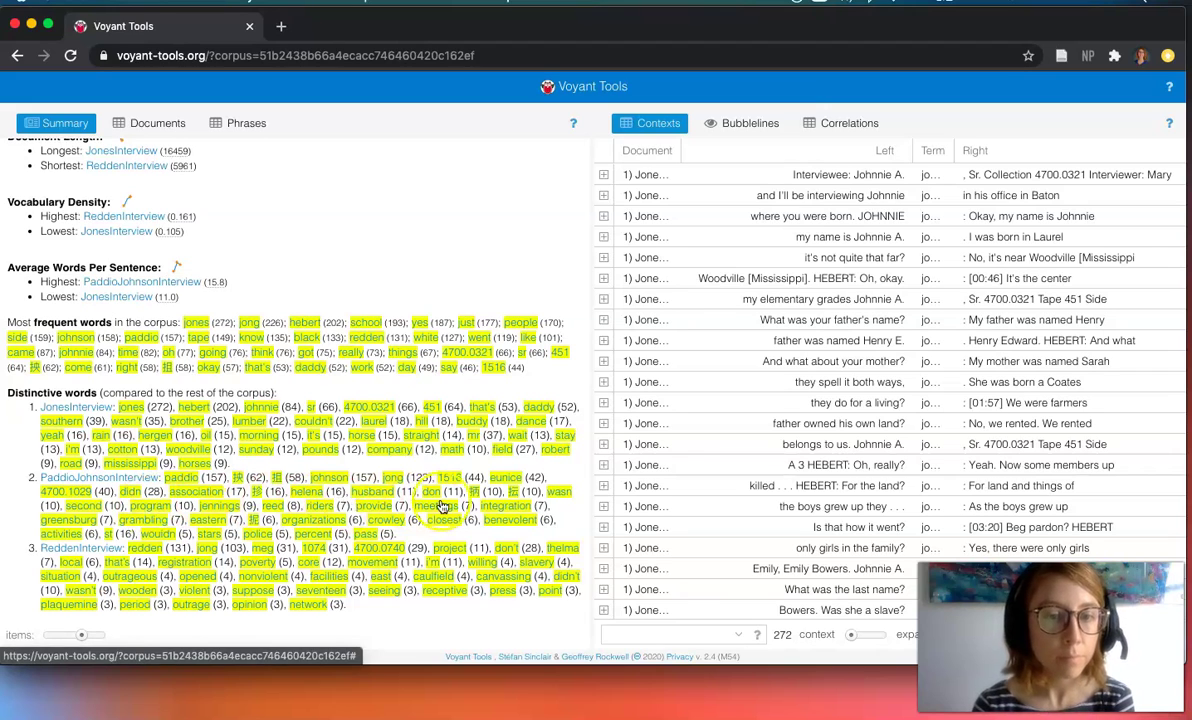
pyautogui.click(494, 511)
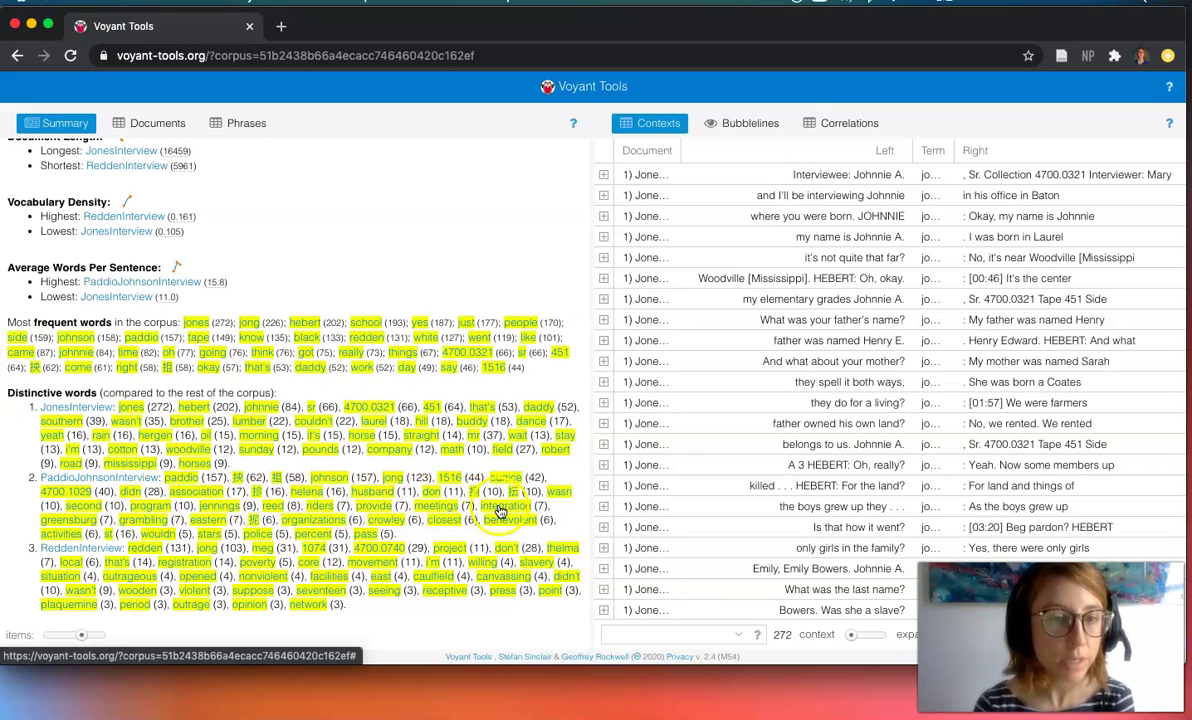
pyautogui.click(322, 522)
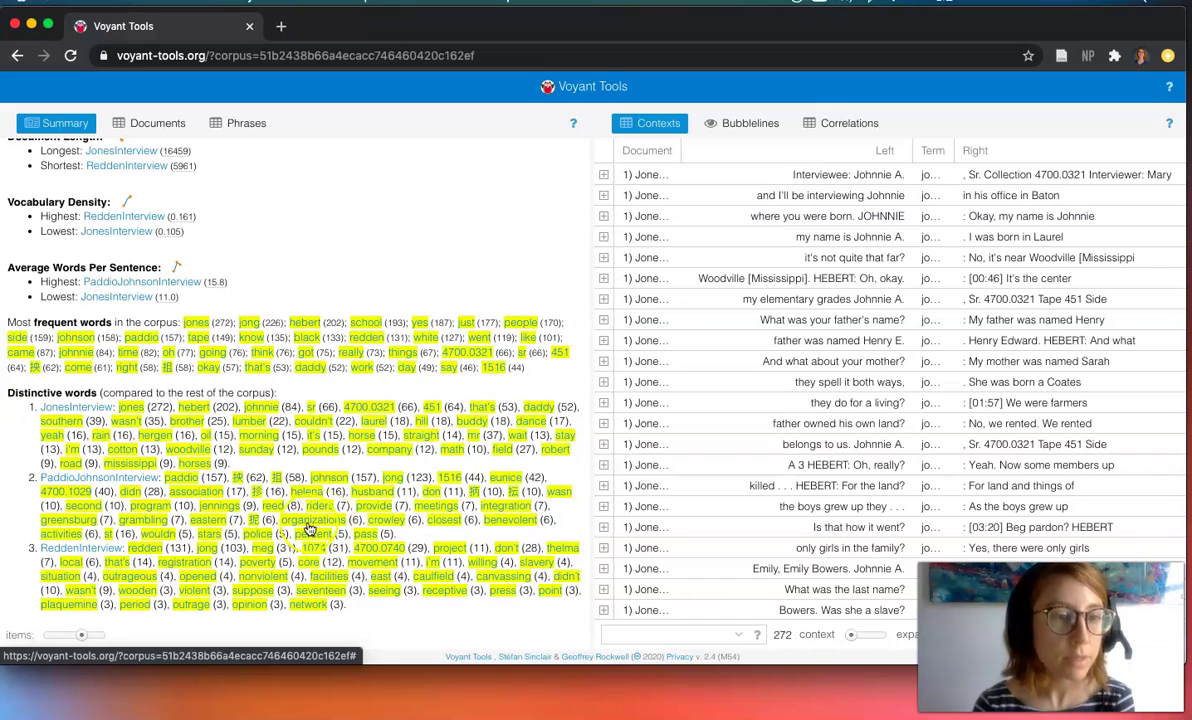
pyautogui.click(82, 530)
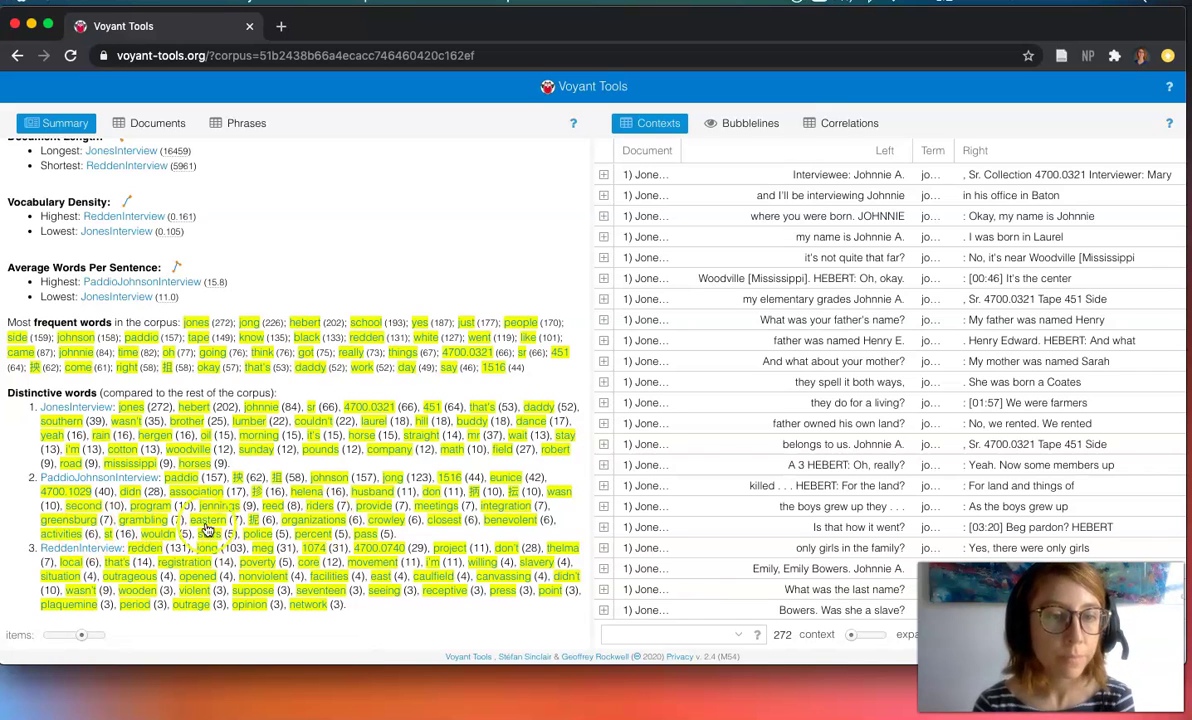
pyautogui.click(262, 543)
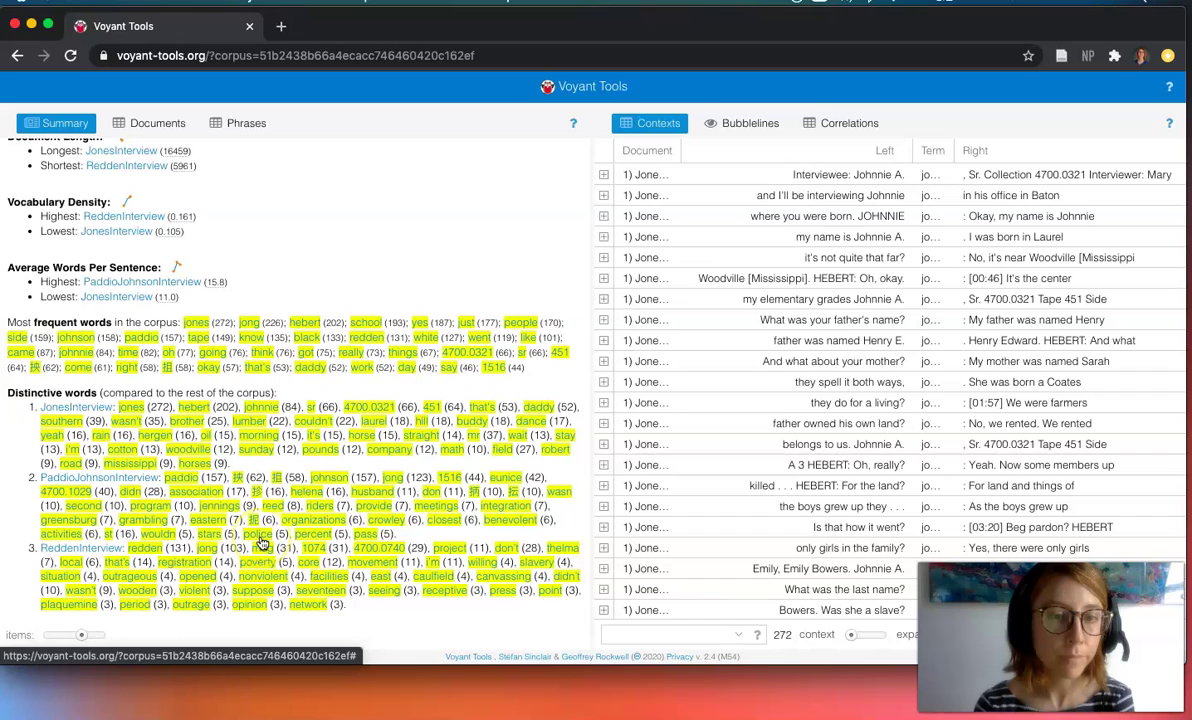
pyautogui.click(121, 571)
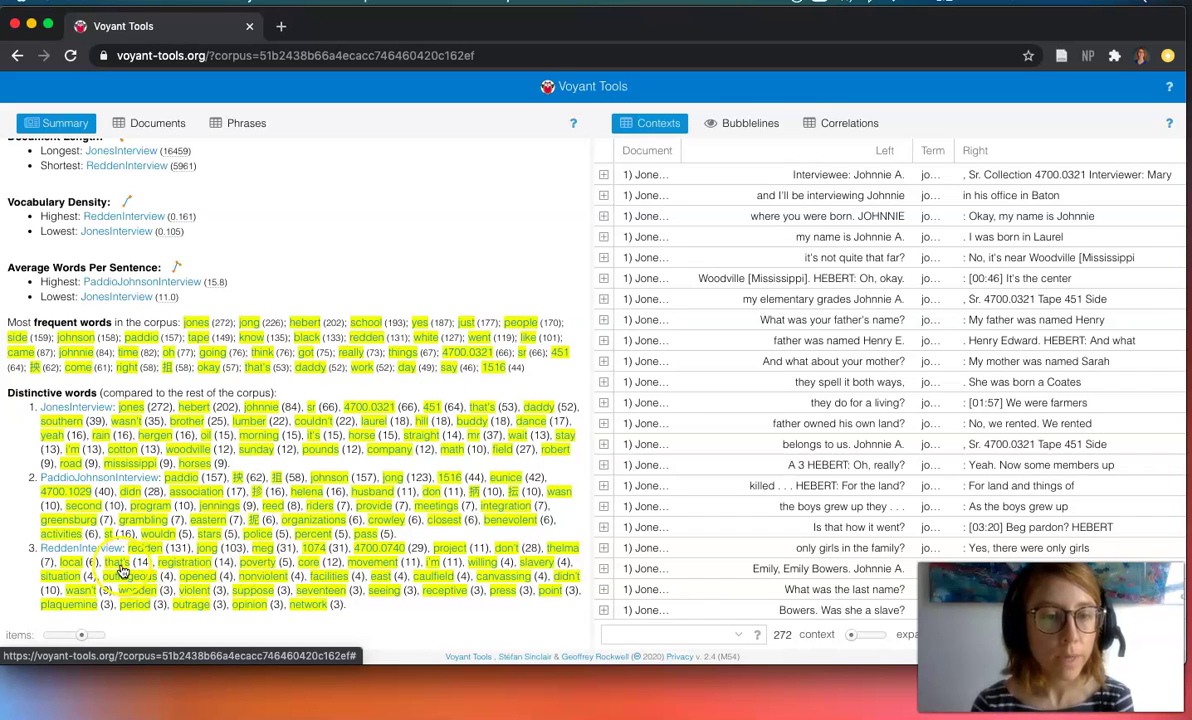
pyautogui.click(255, 565)
pyautogui.click(186, 570)
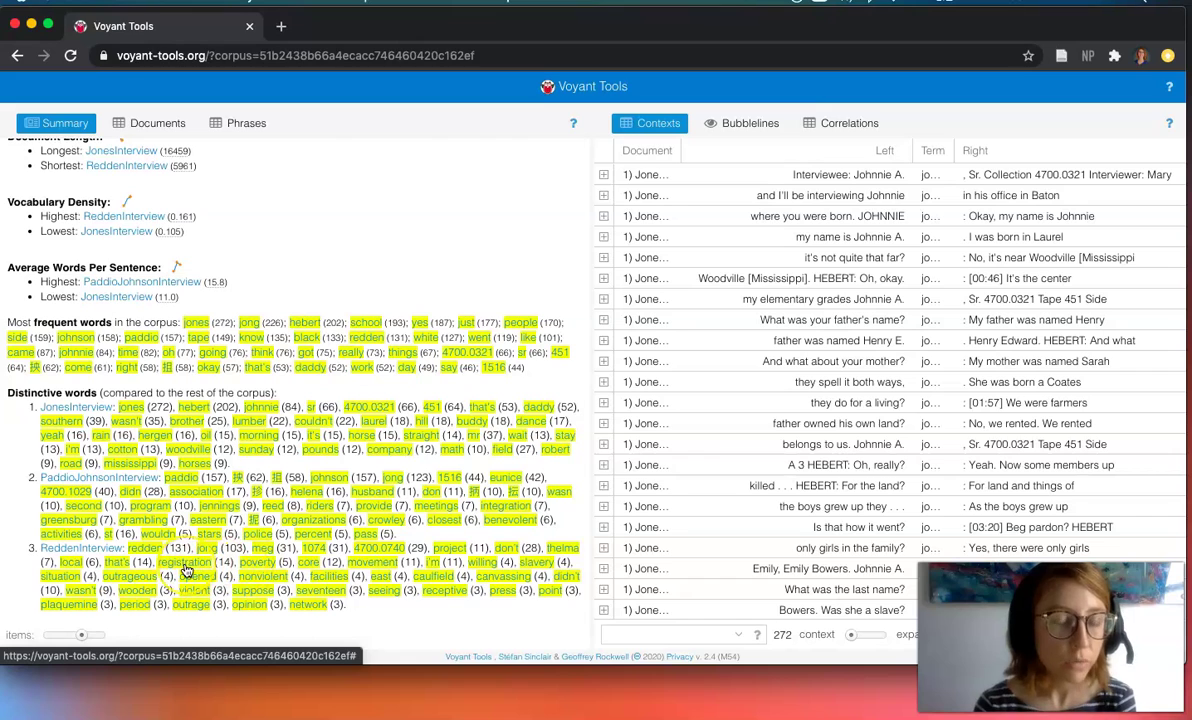
pyautogui.click(259, 565)
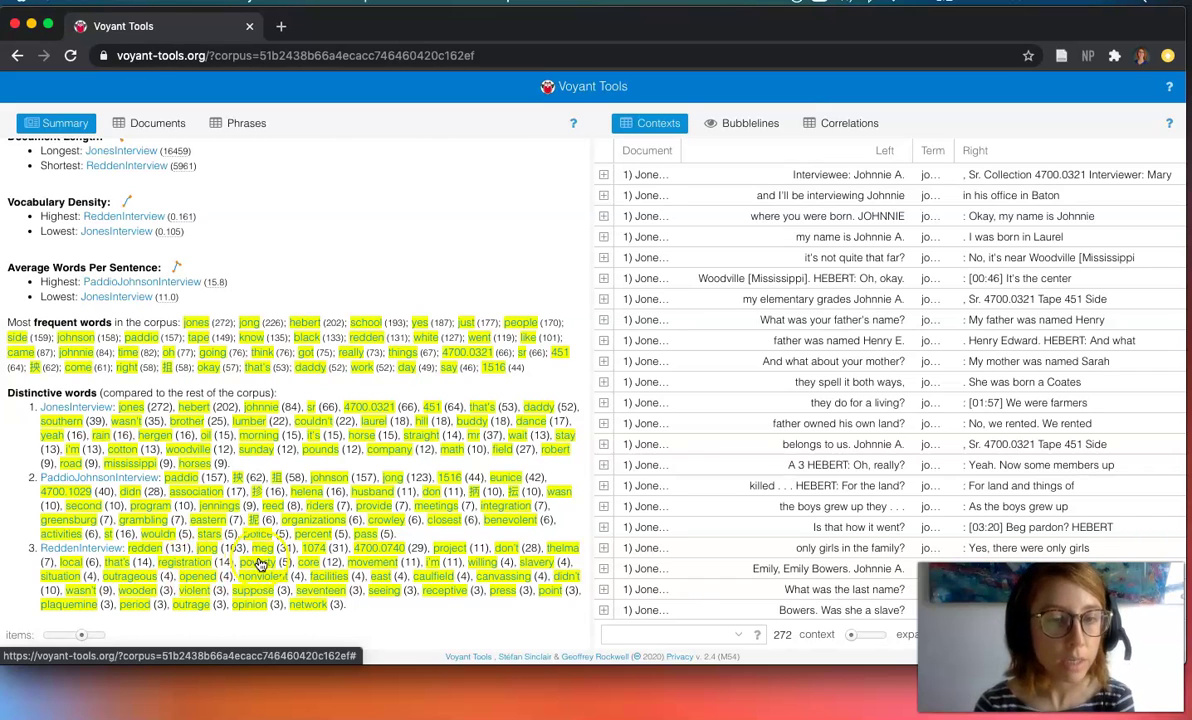
pyautogui.click(520, 540)
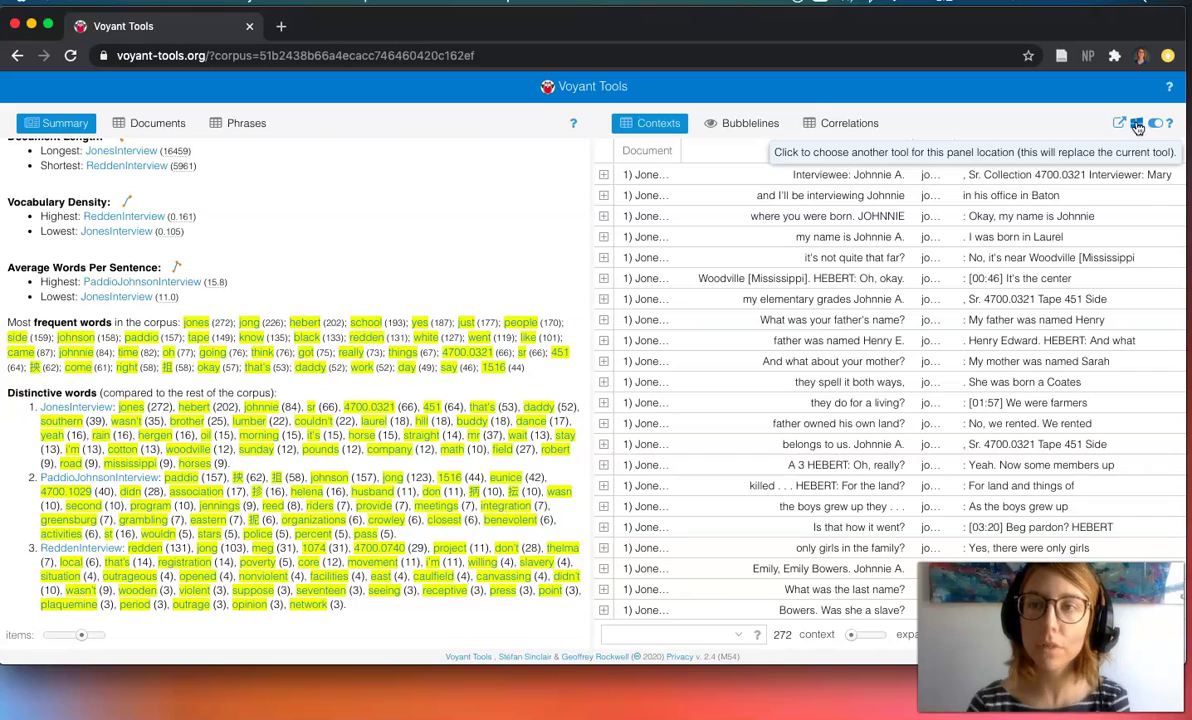
# Step: Swap the Contexts panel for the Document Terms table listing 3,393 terms
pyautogui.click(1137, 124)
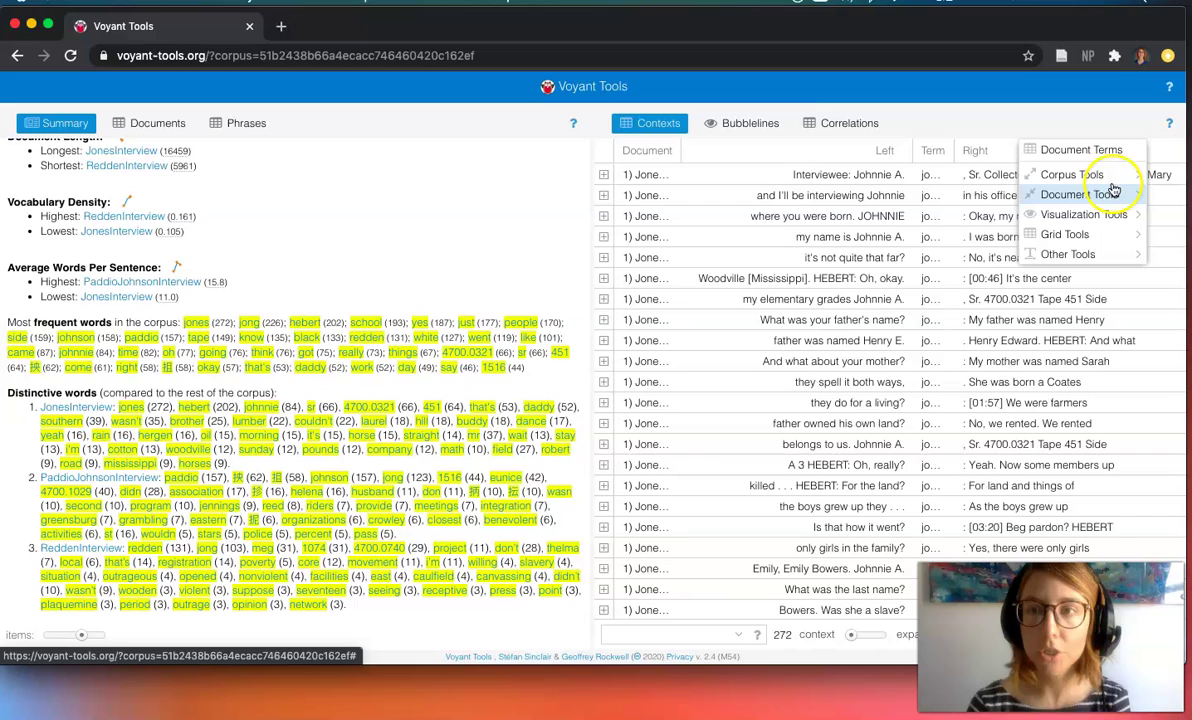
pyautogui.moveTo(1111, 175)
pyautogui.moveTo(1107, 198)
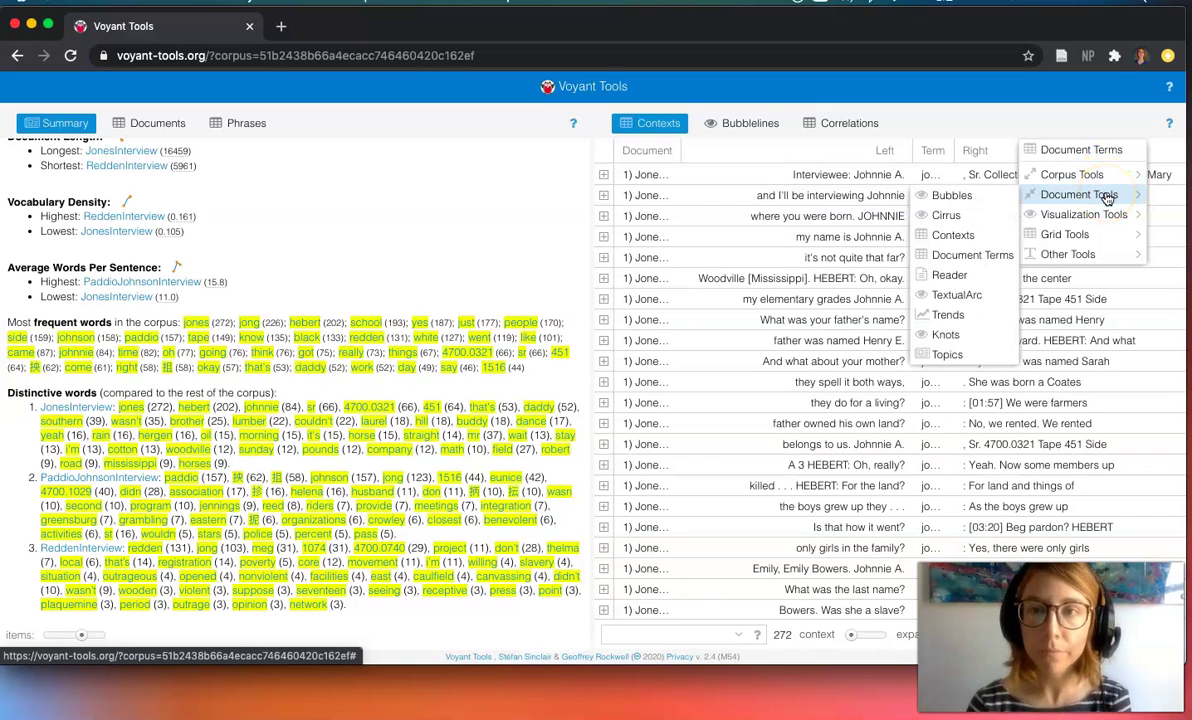
pyautogui.click(970, 258)
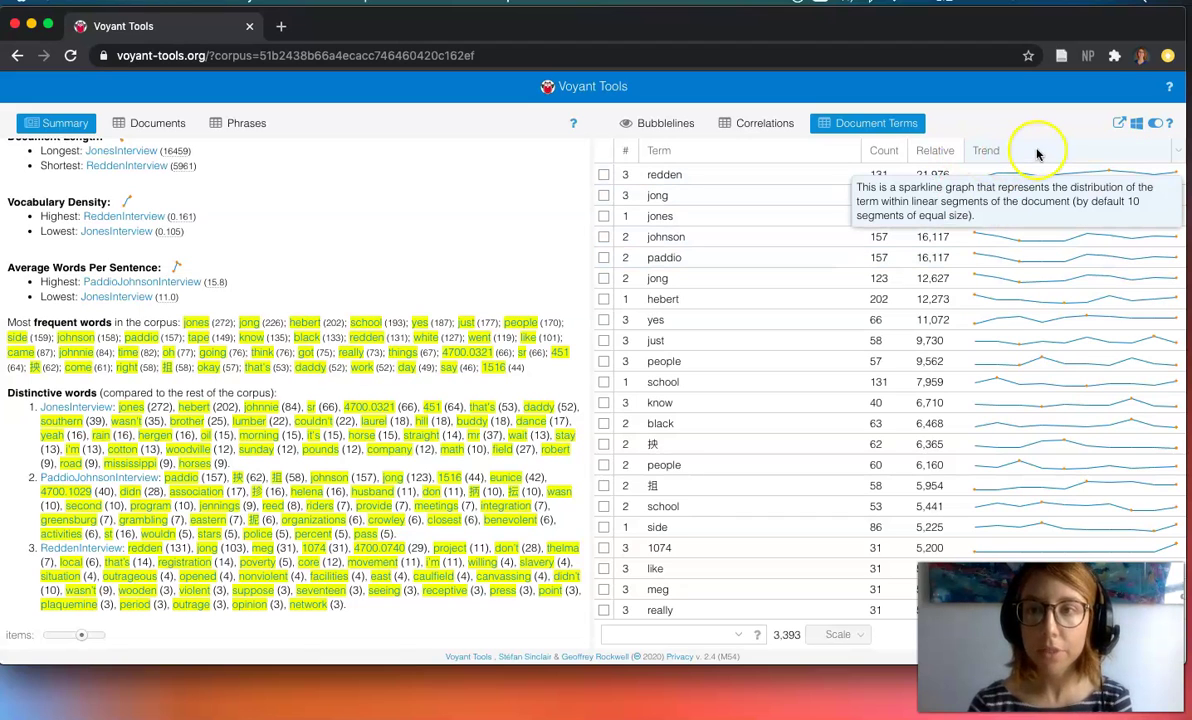
# Step: Add a Significance column to the Document Terms table
pyautogui.click(1177, 153)
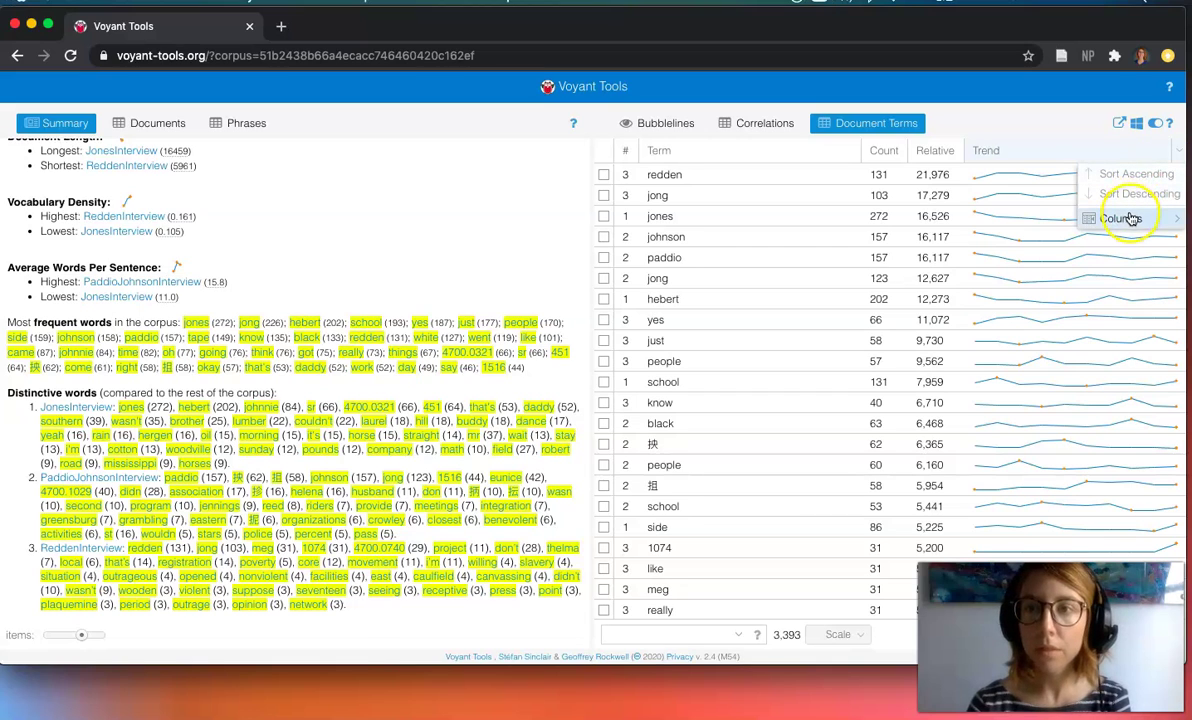
pyautogui.moveTo(1125, 219)
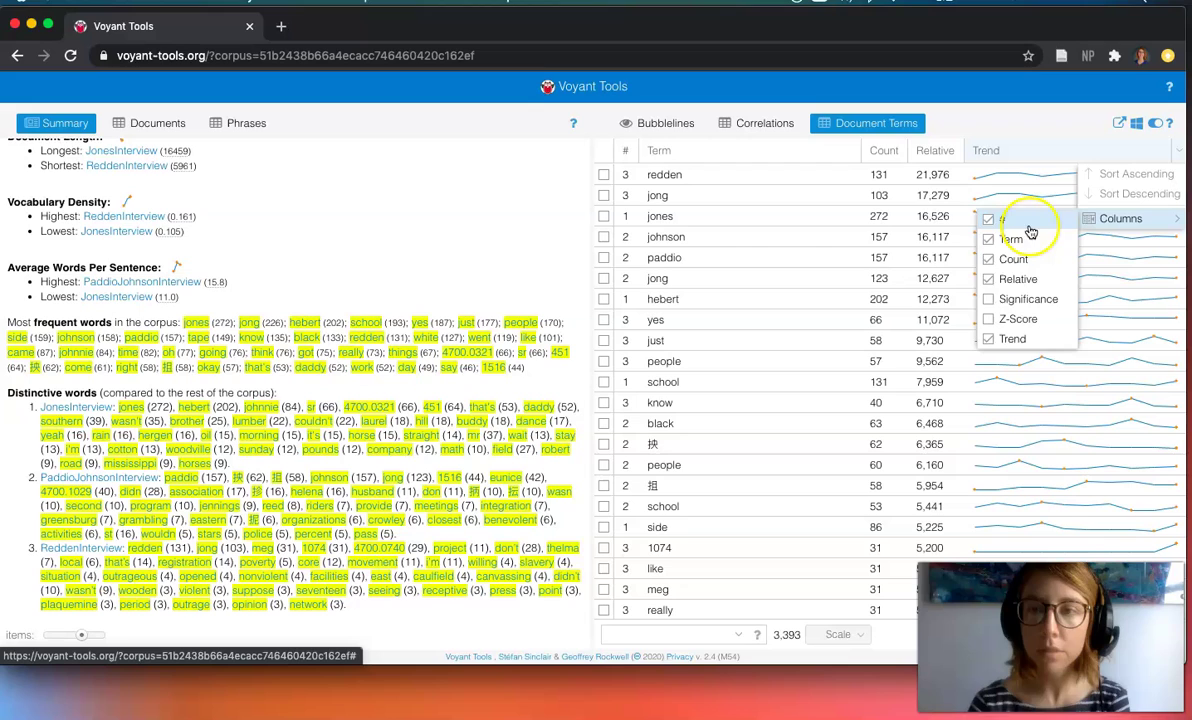
pyautogui.click(990, 301)
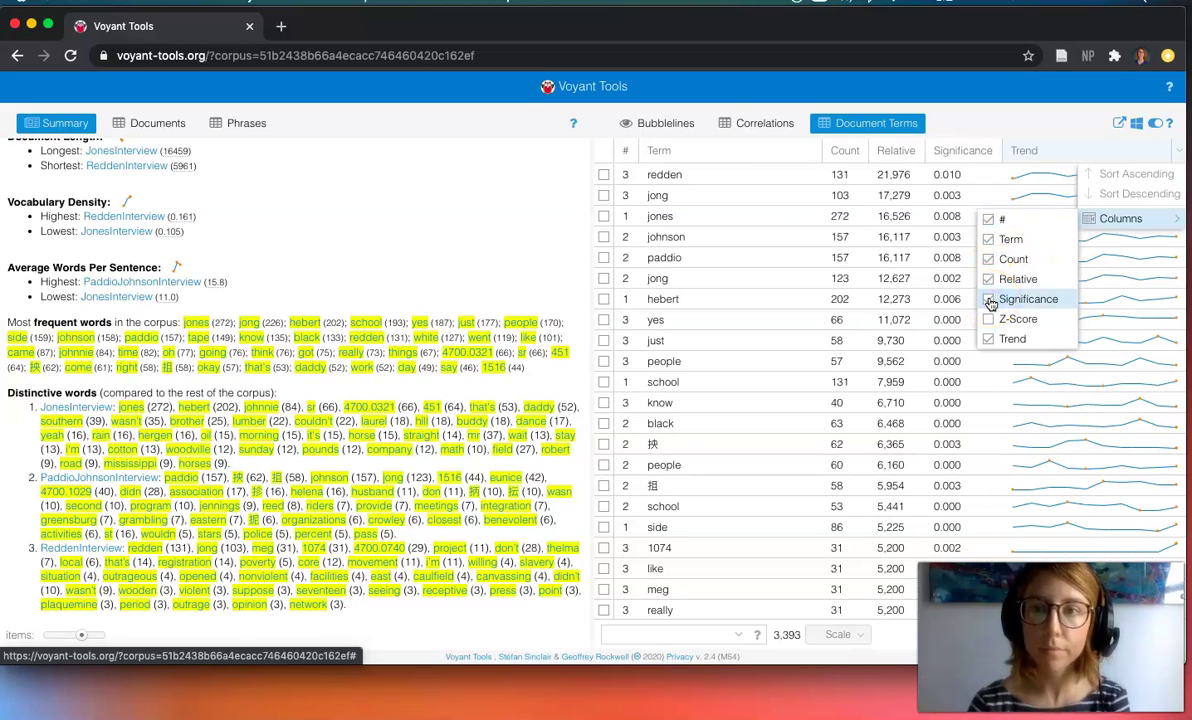
# Step: Sort the terms by Significance descending, putting redden (0.010) first
pyautogui.click(965, 151)
pyautogui.click(965, 151)
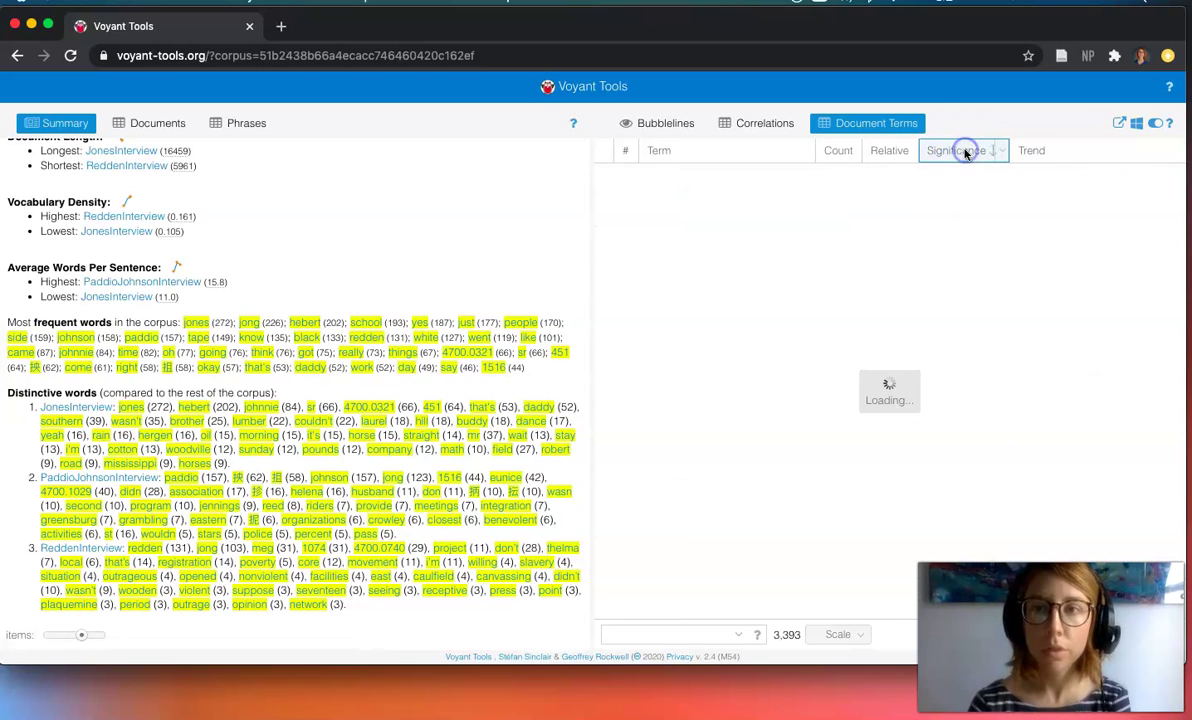
pyautogui.click(998, 151)
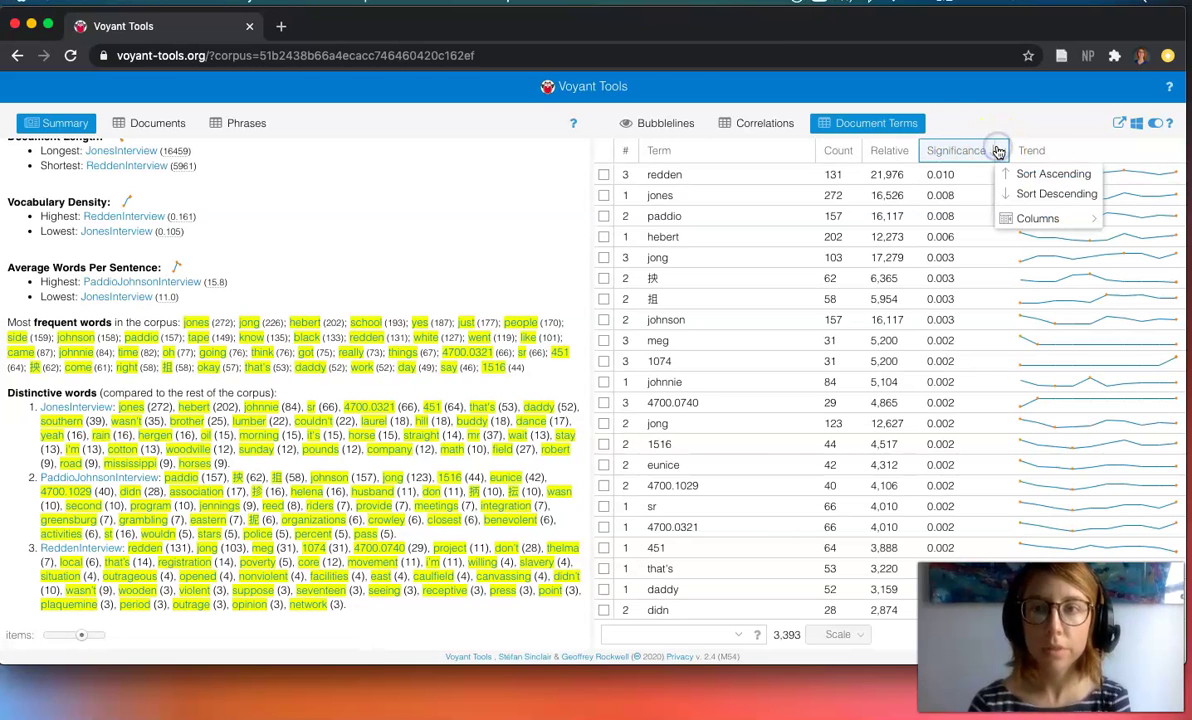
pyautogui.click(1008, 193)
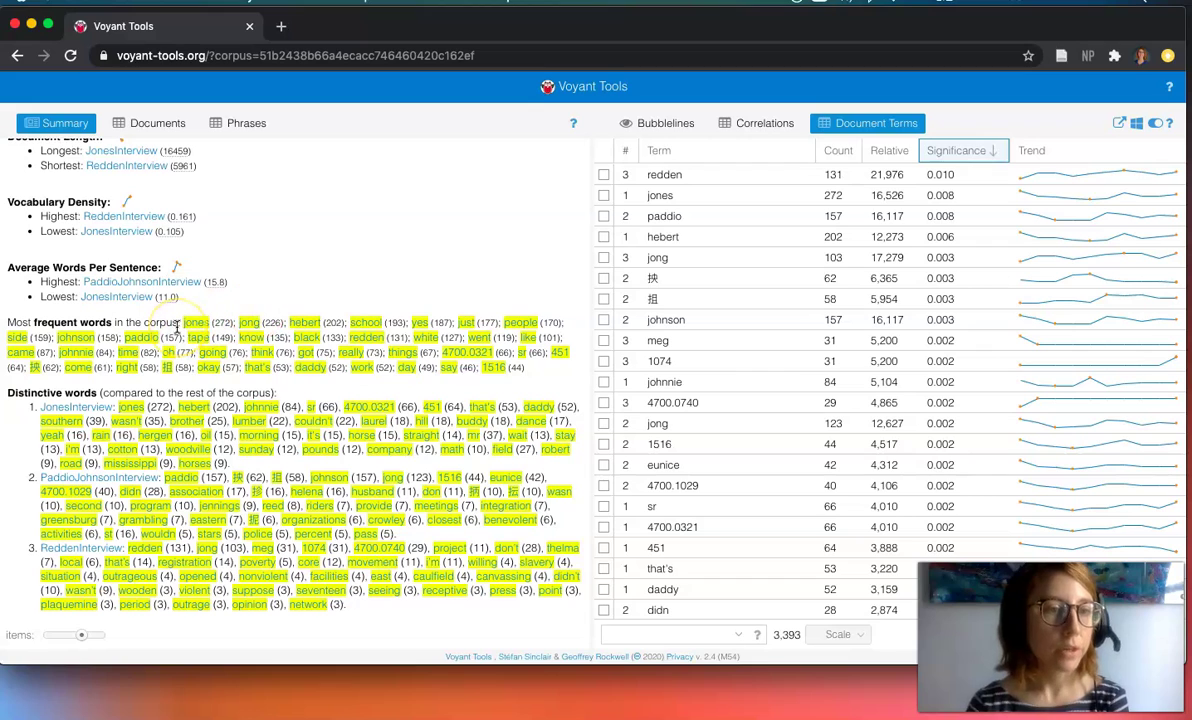
# Step: Select JonesInterview in the Documents list so Document Terms shows only its 1,428 terms
pyautogui.click(157, 127)
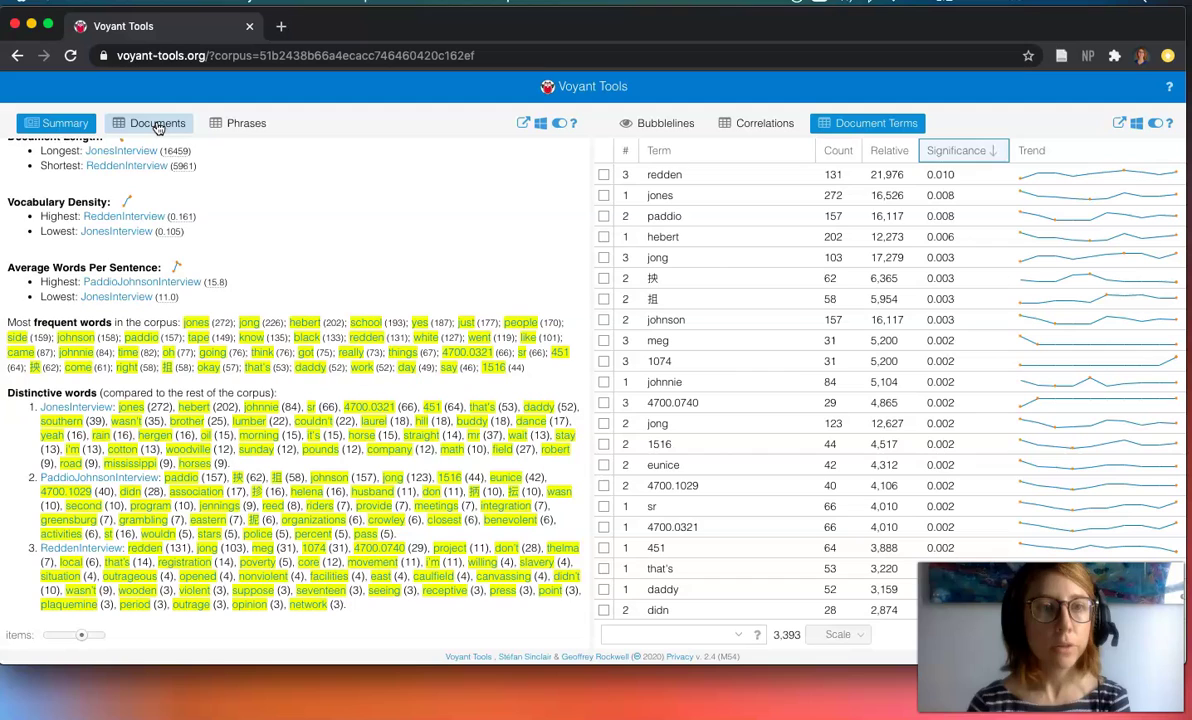
pyautogui.click(157, 125)
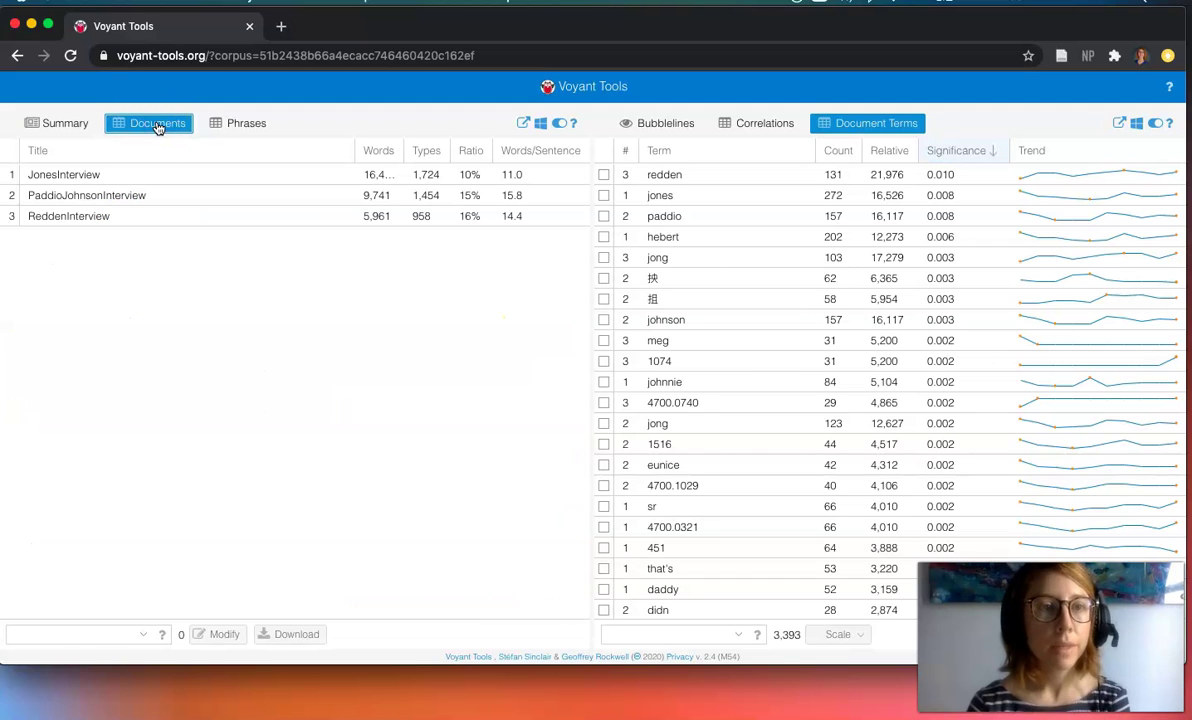
pyautogui.click(125, 179)
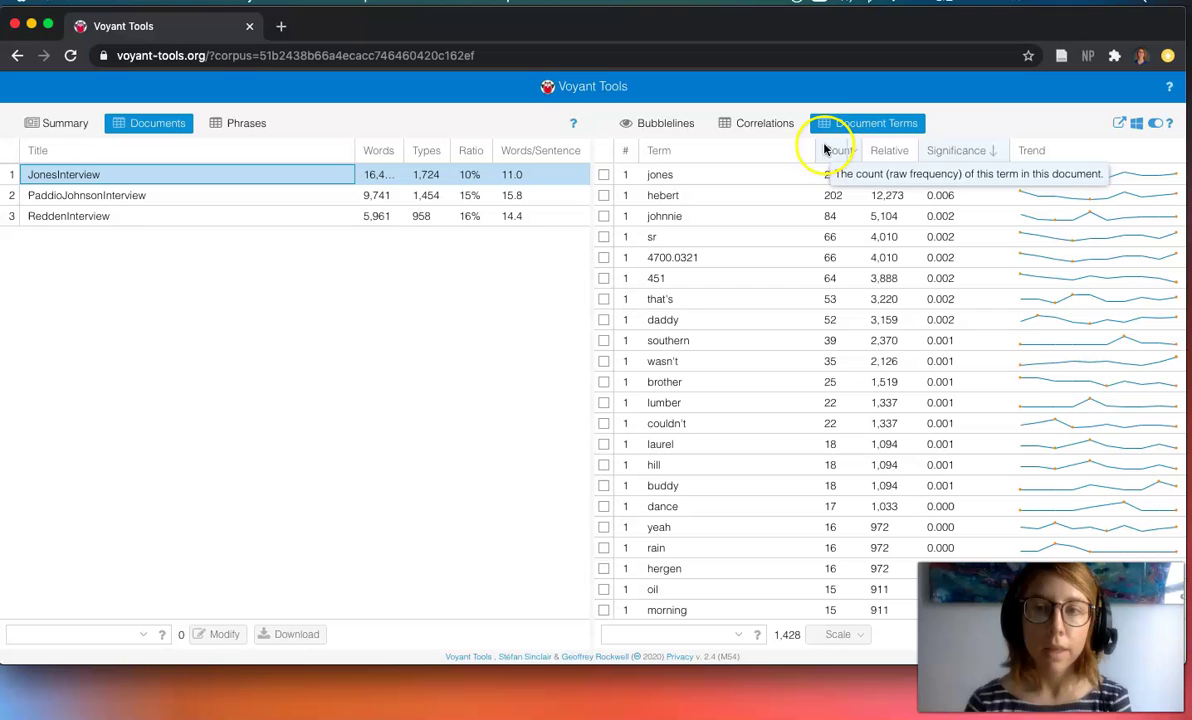
pyautogui.moveTo(966, 152)
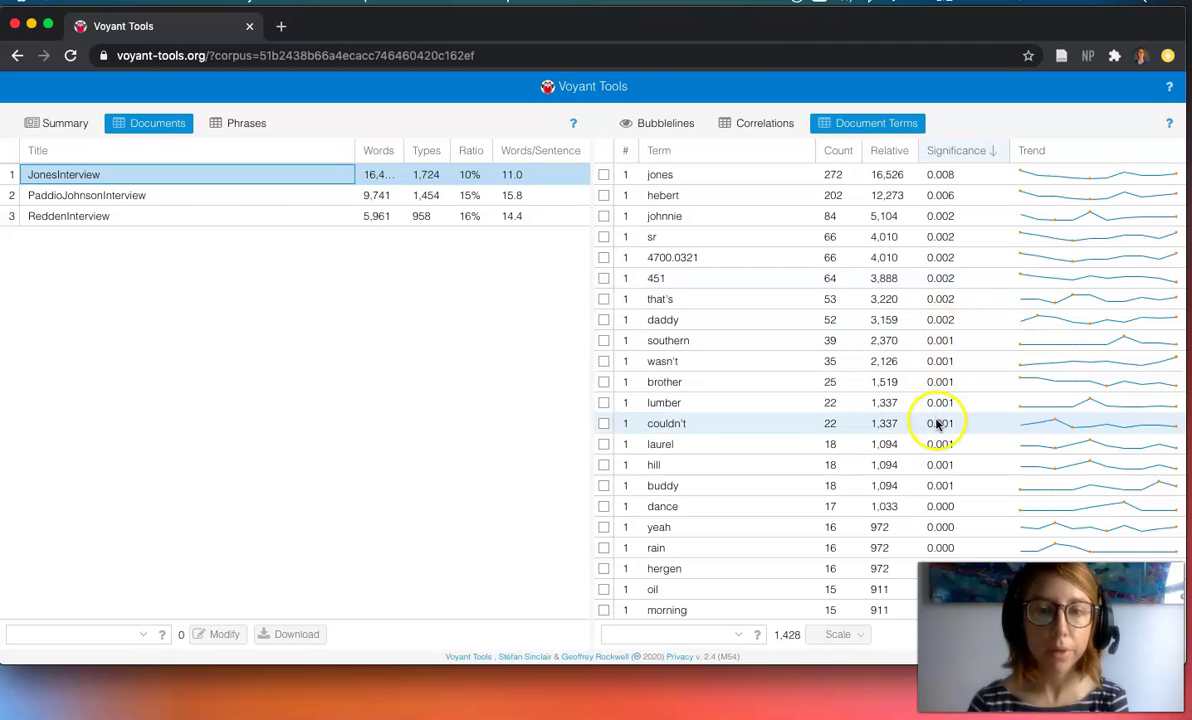
pyautogui.scroll(-5, 940, 513)
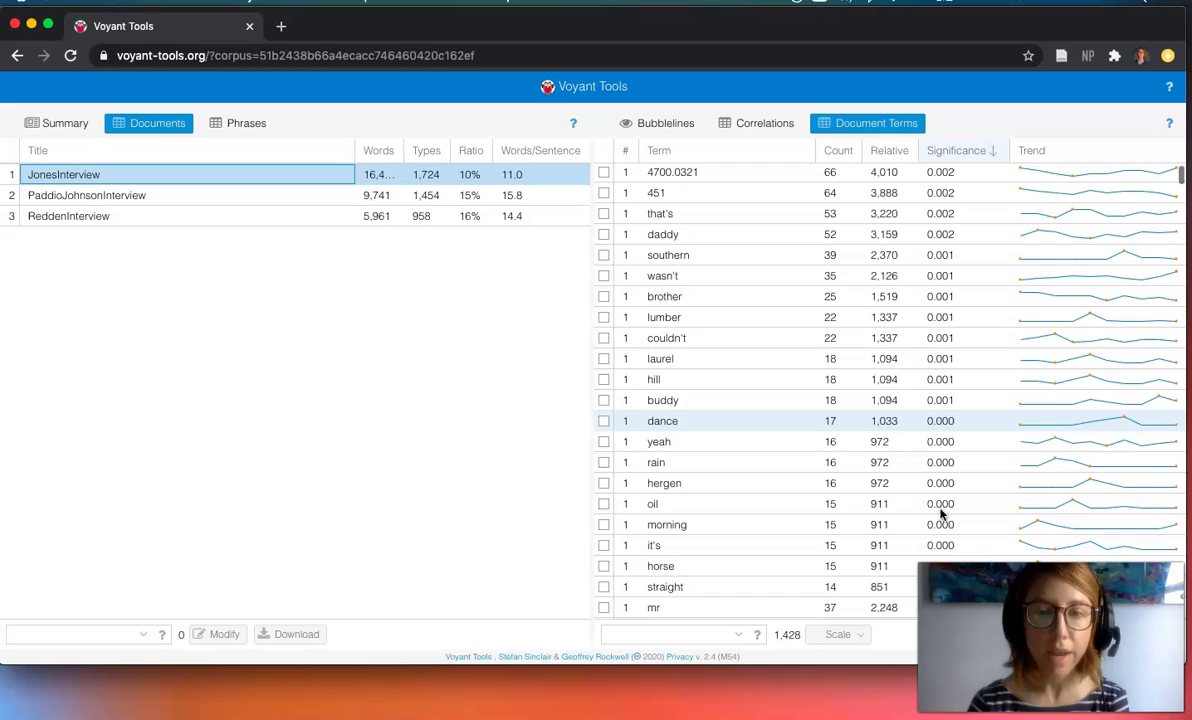
pyautogui.scroll(-3, 940, 513)
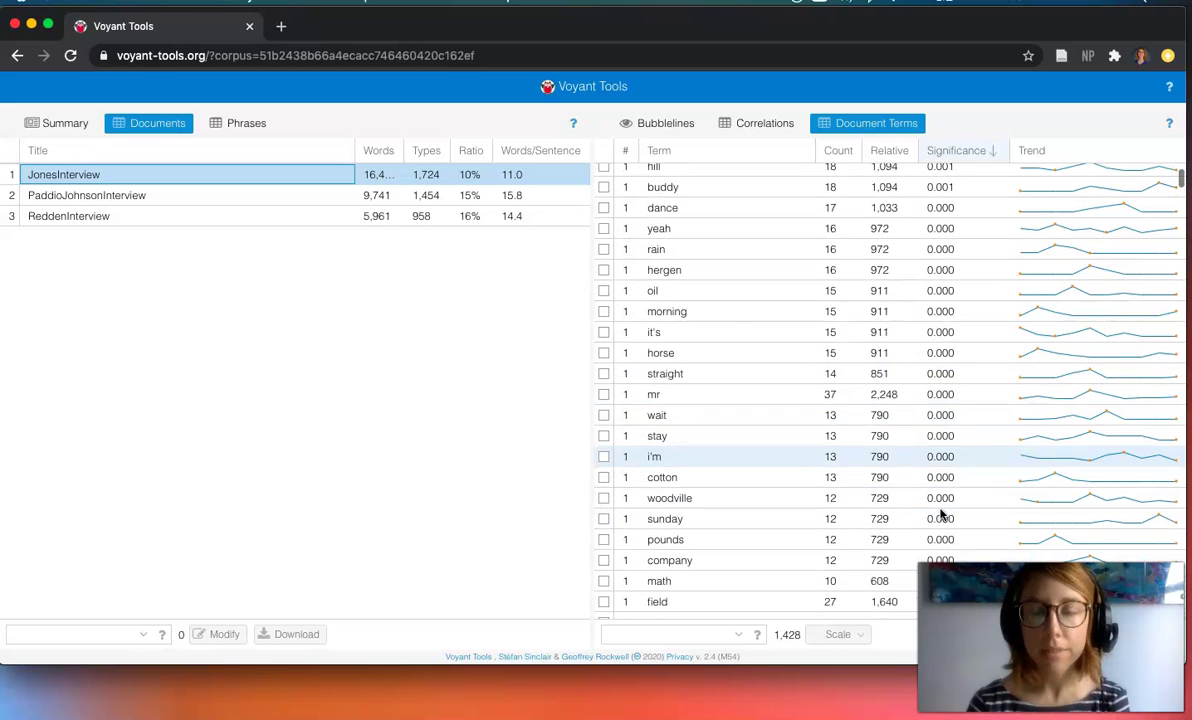
pyautogui.scroll(-10, 945, 431)
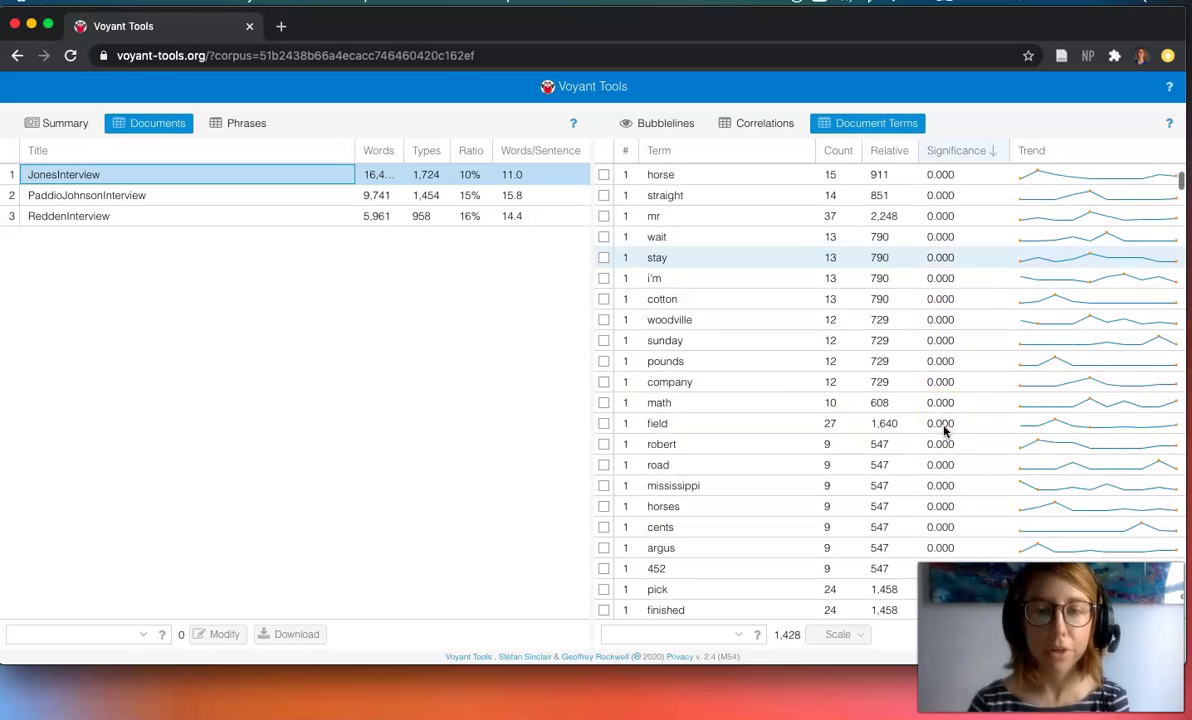